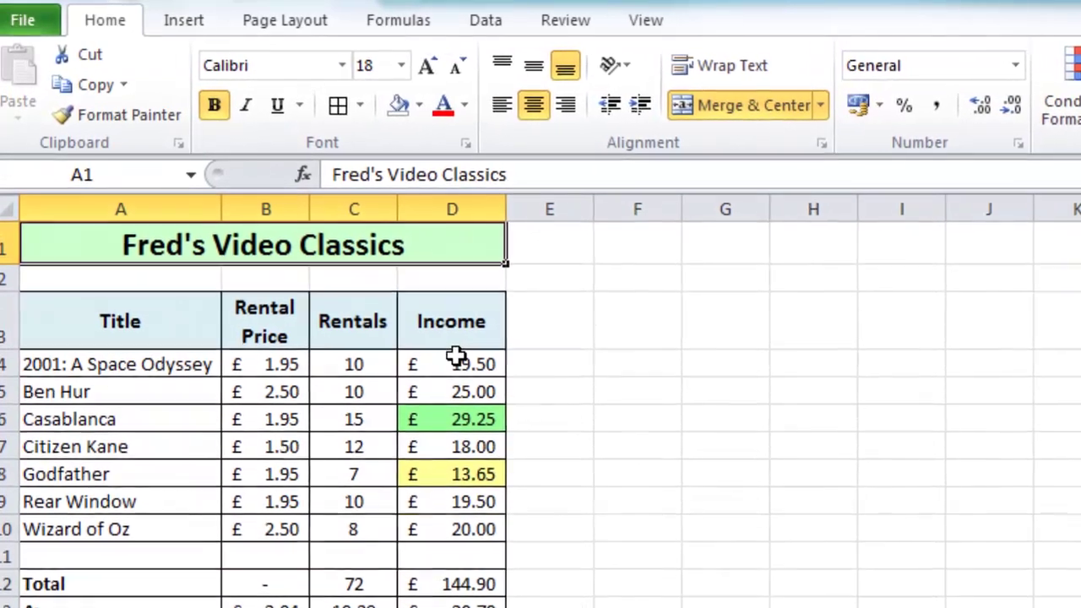
Apply the directional three-arrow coloured icon set as conditional formatting to the Income values in D4:D10.
left_click(454, 361)
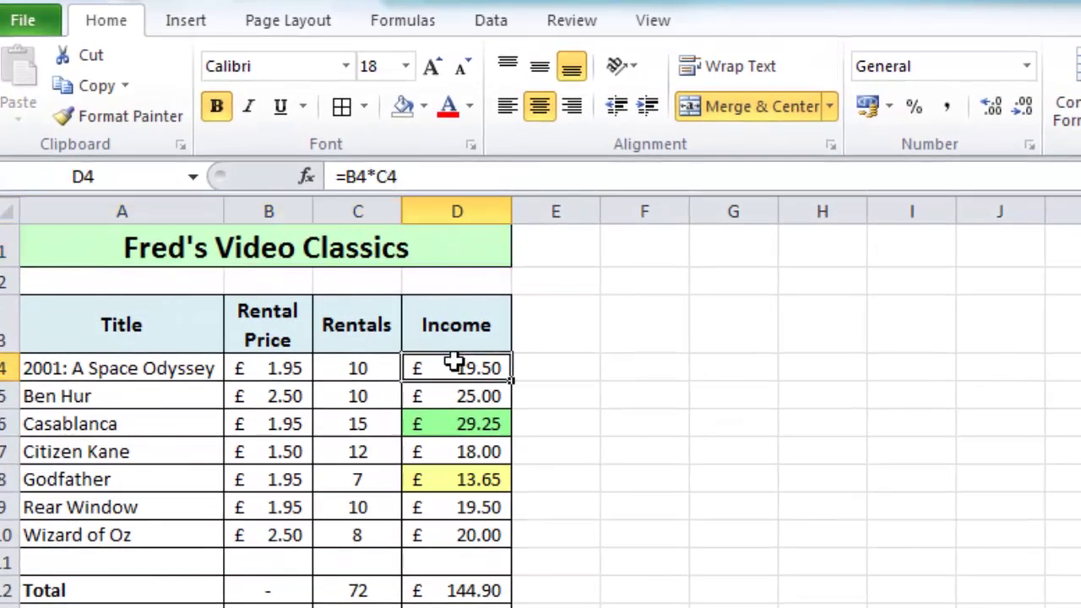
left_click_drag(454, 361, 445, 540)
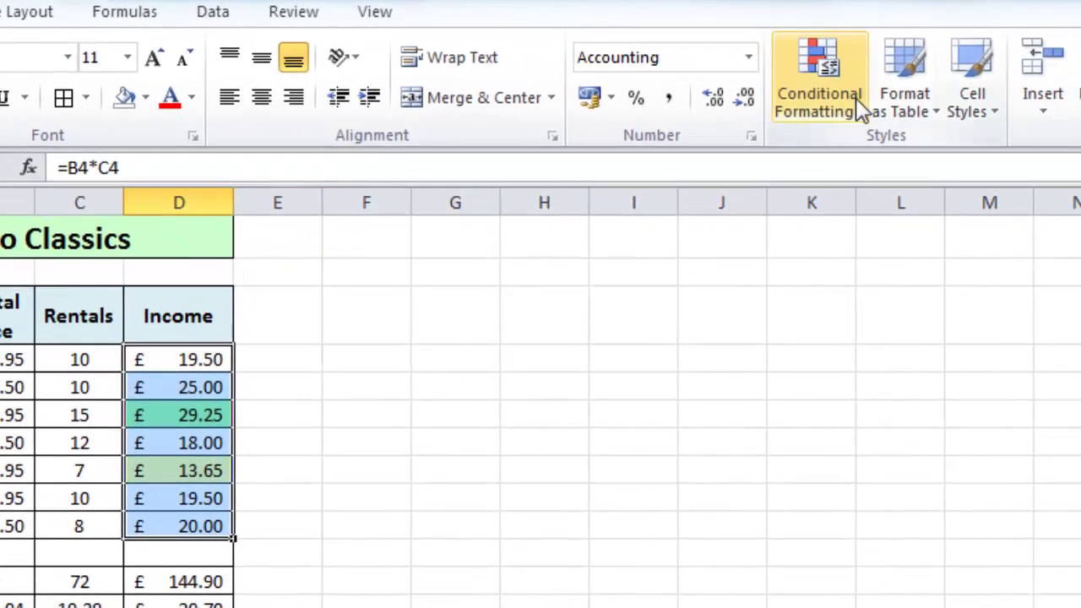
left_click(855, 98)
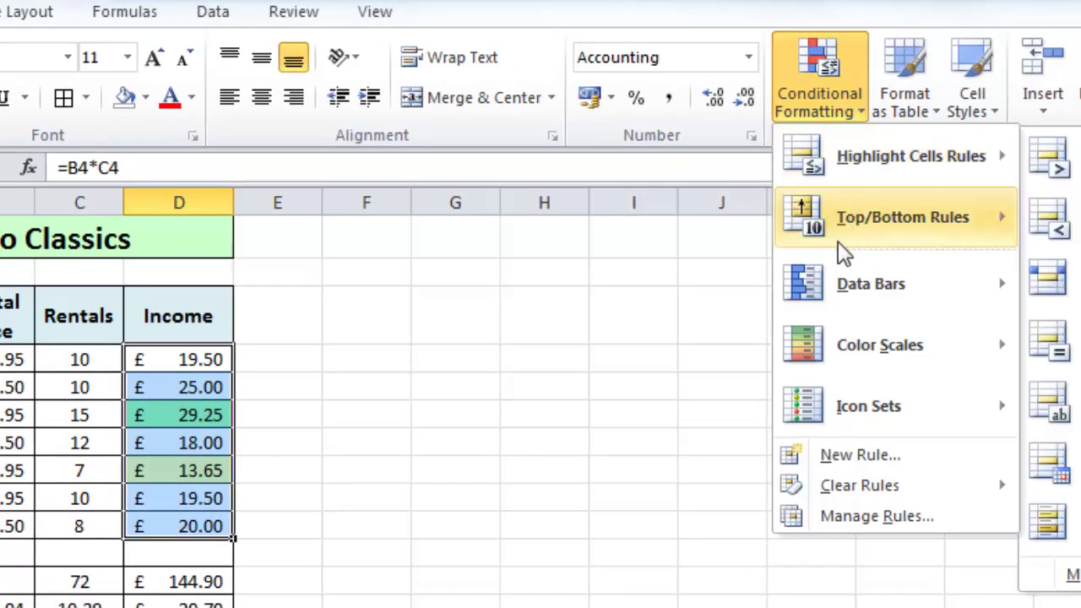
mouse_move(833, 287)
mouse_move(840, 406)
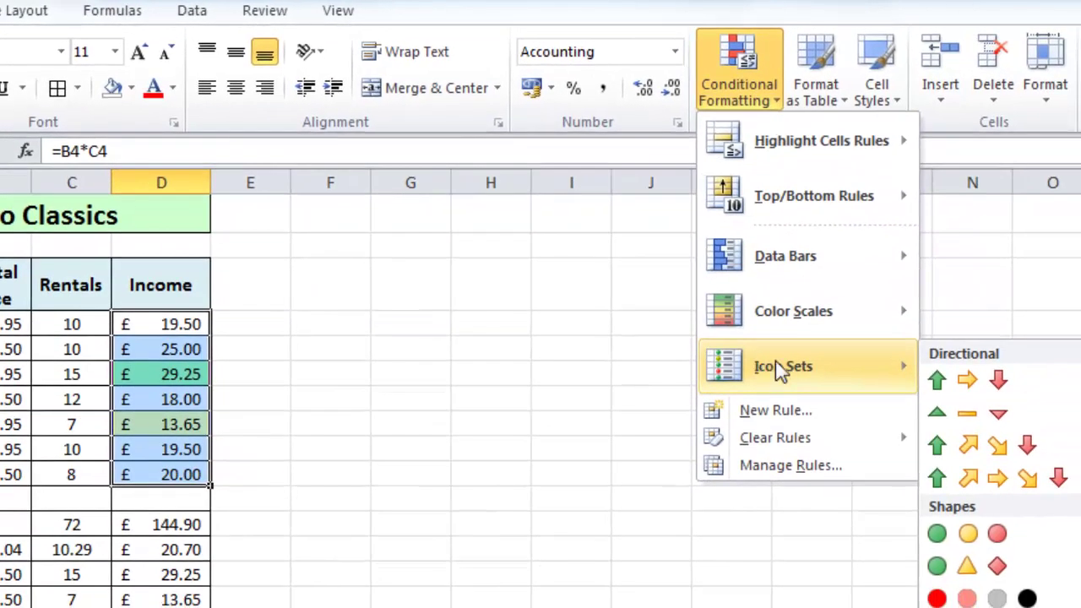
left_click(970, 379)
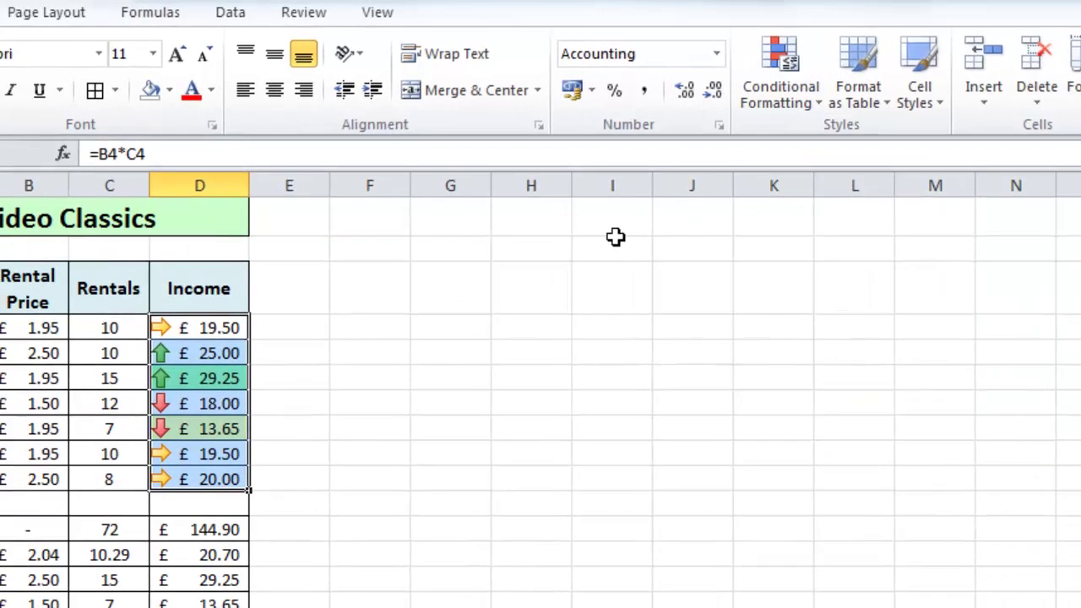
left_click(319, 327)
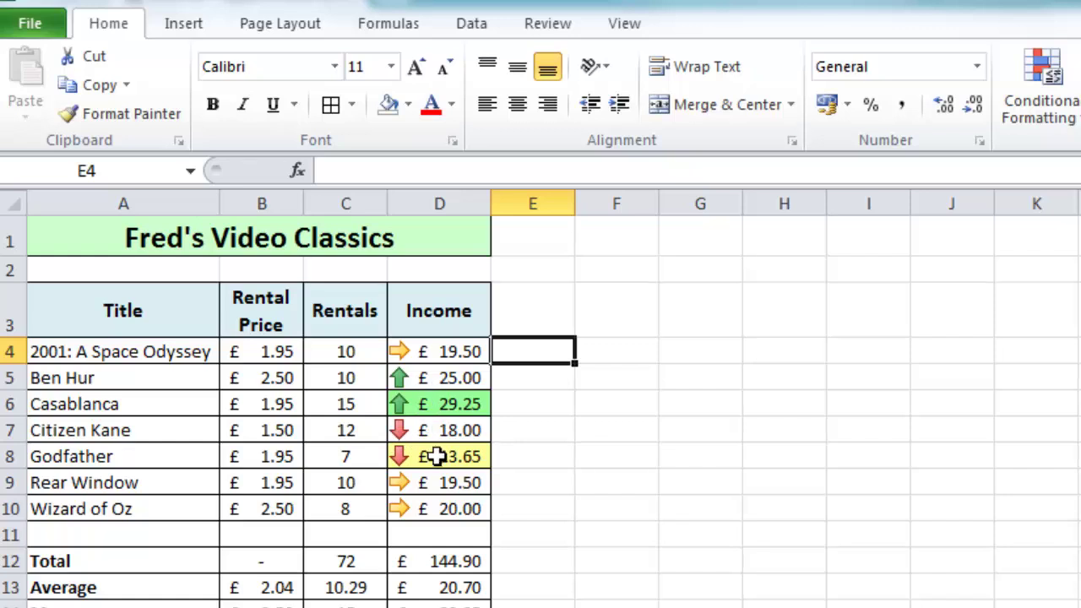
Start a custom sort of the video table with its data treated as having headers.
left_click(320, 408)
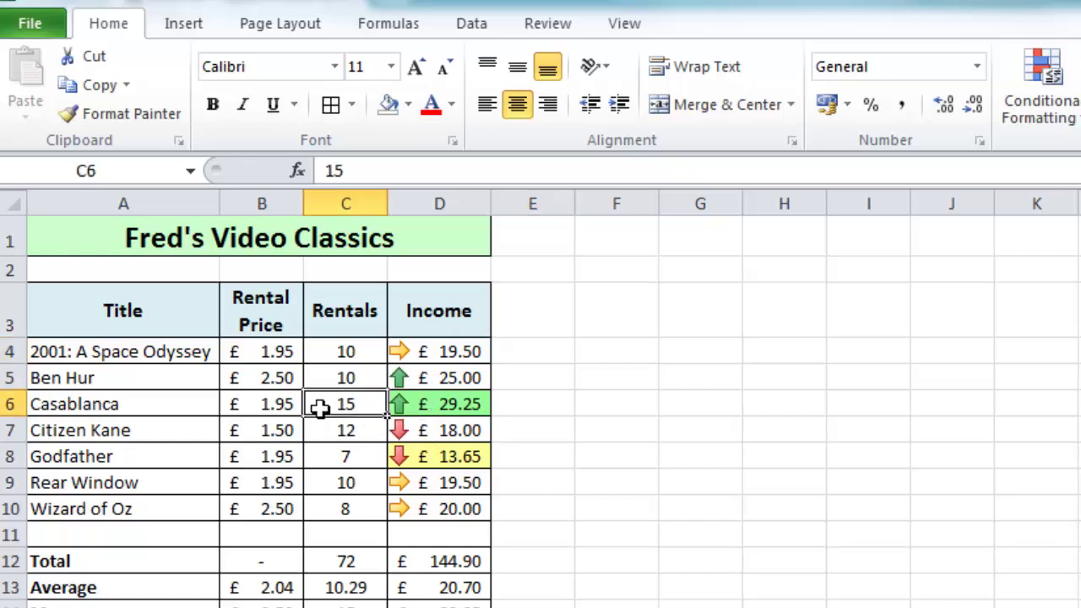
left_click(448, 23)
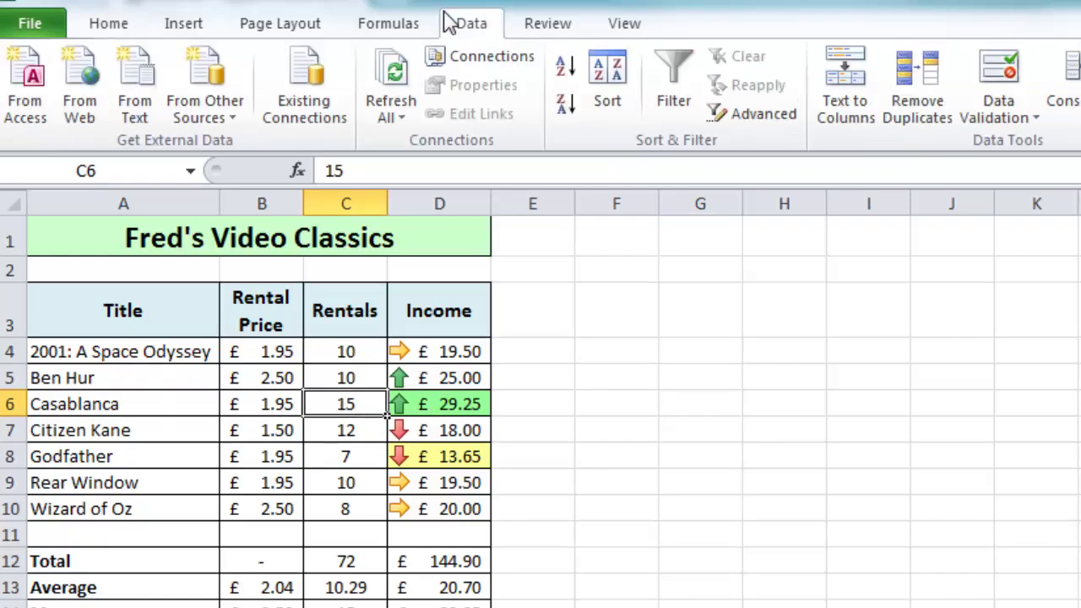
left_click(604, 78)
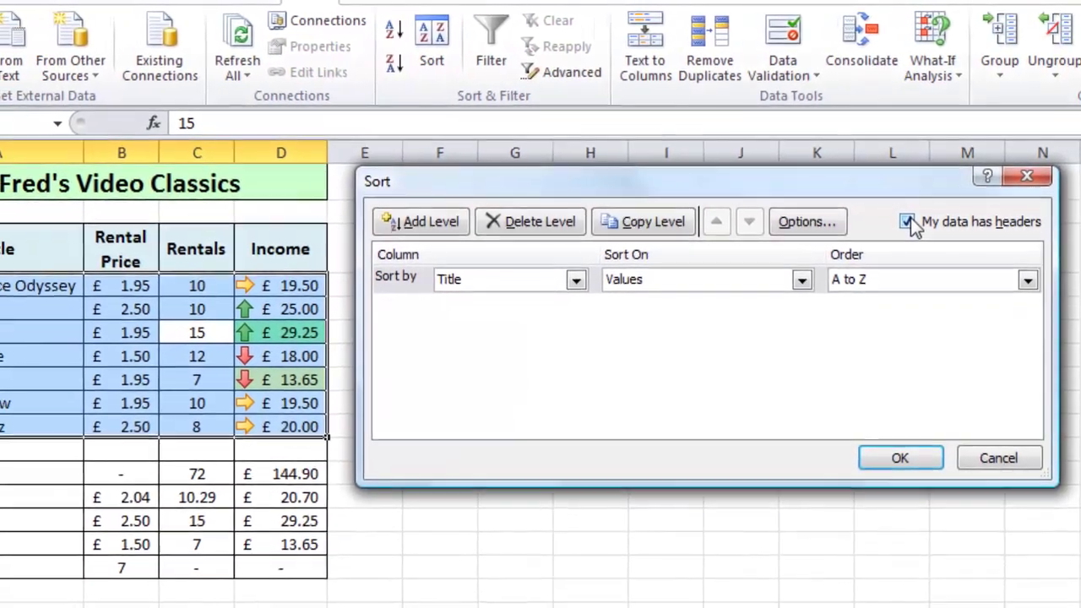
left_click(908, 220)
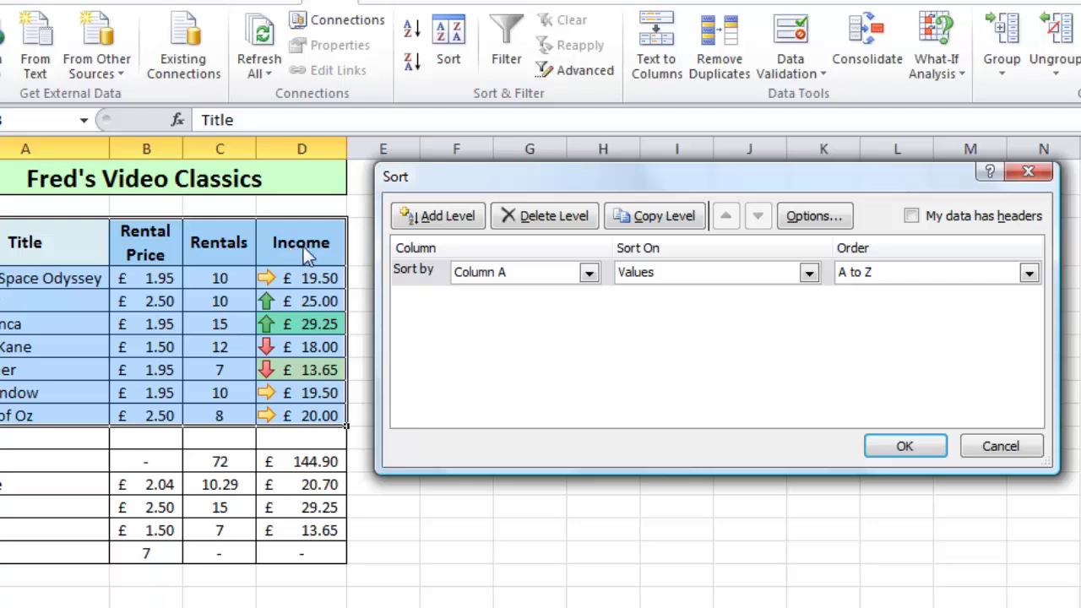
left_click(910, 217)
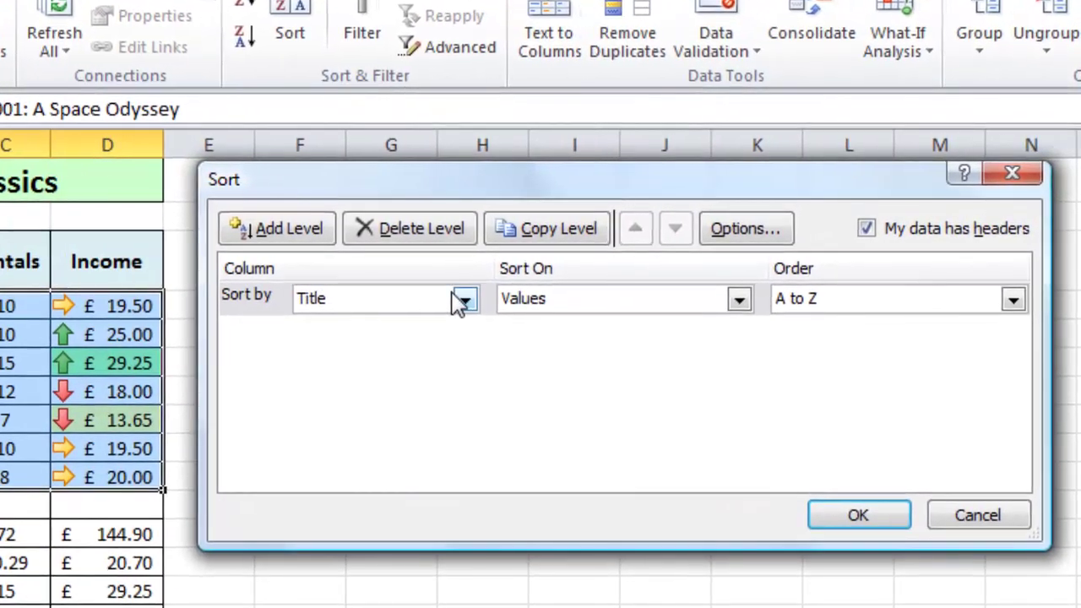
Set the first sort level to Income by Cell Icon, with the green up arrow On Top.
left_click(490, 293)
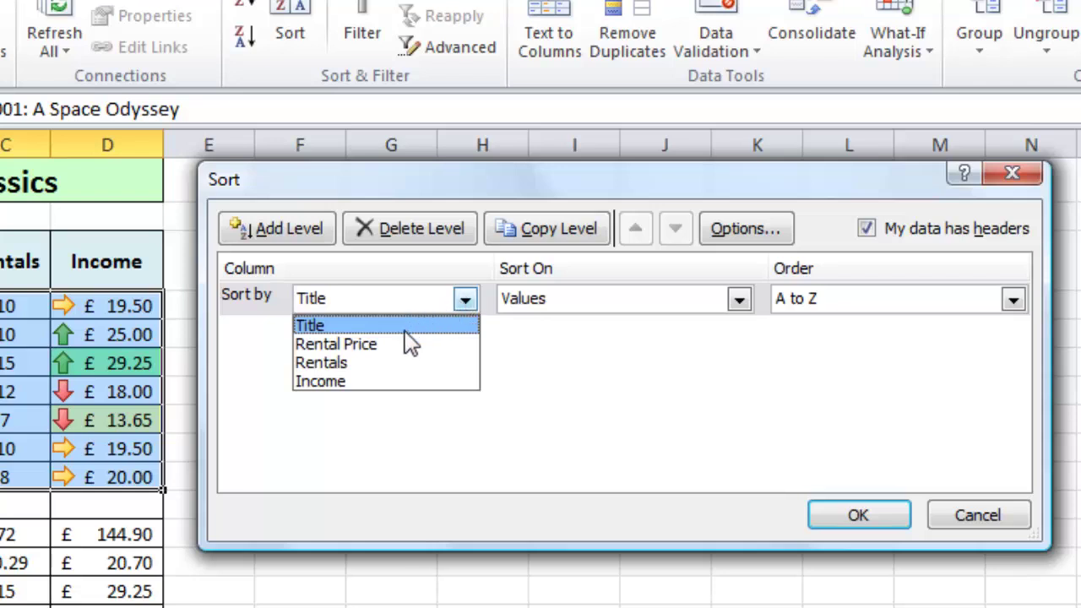
left_click(358, 385)
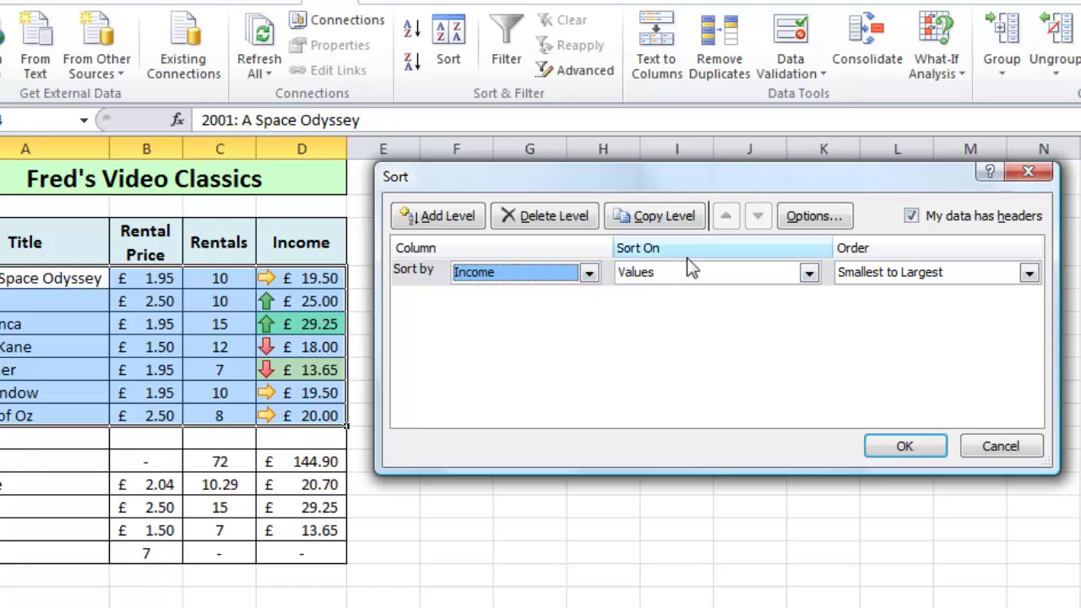
left_click(808, 274)
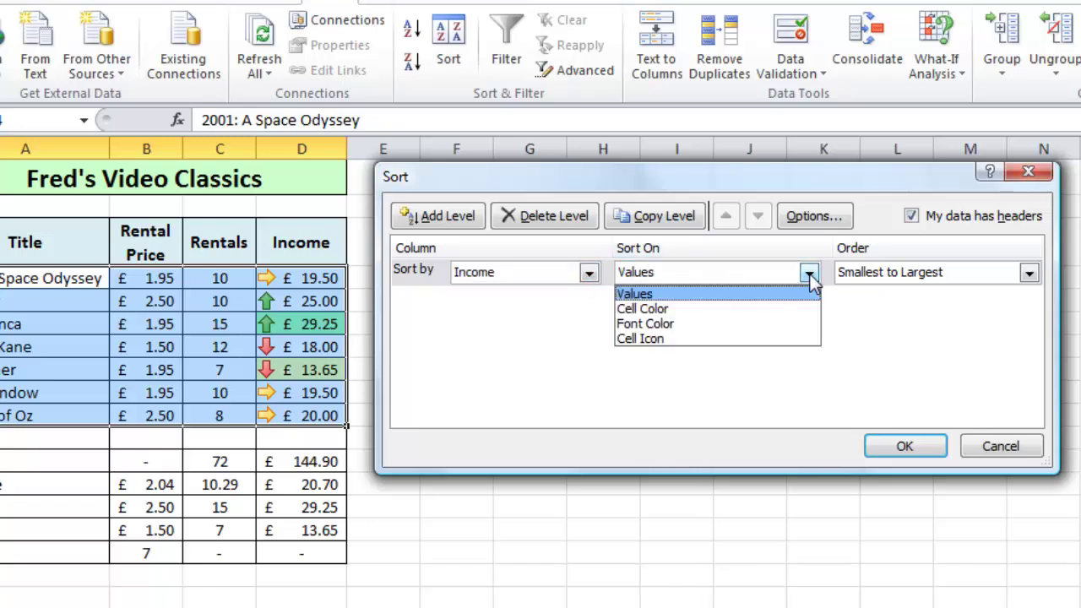
left_click(646, 336)
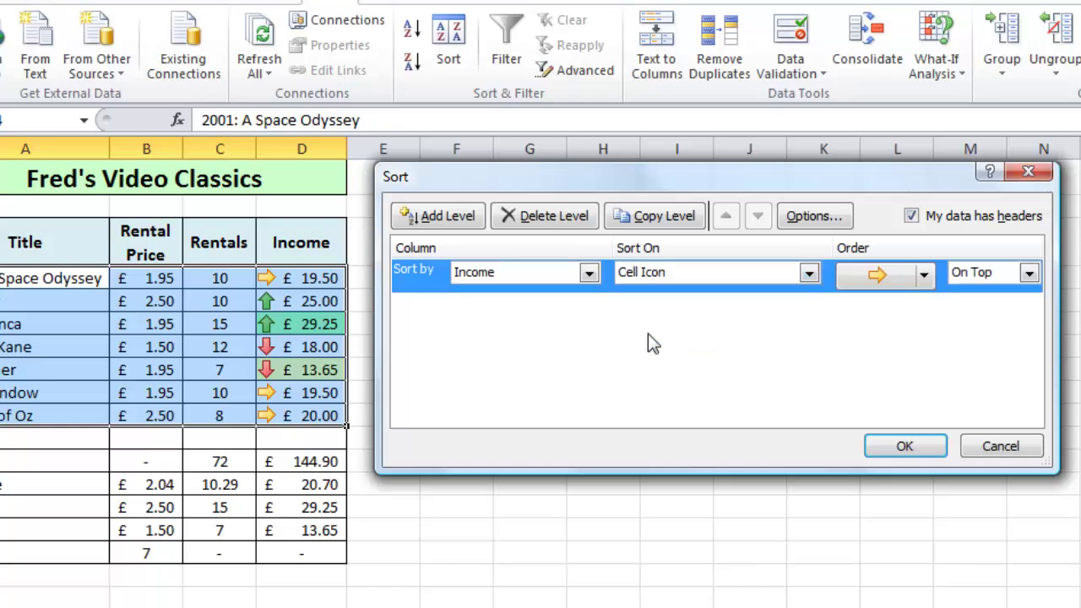
left_click(923, 276)
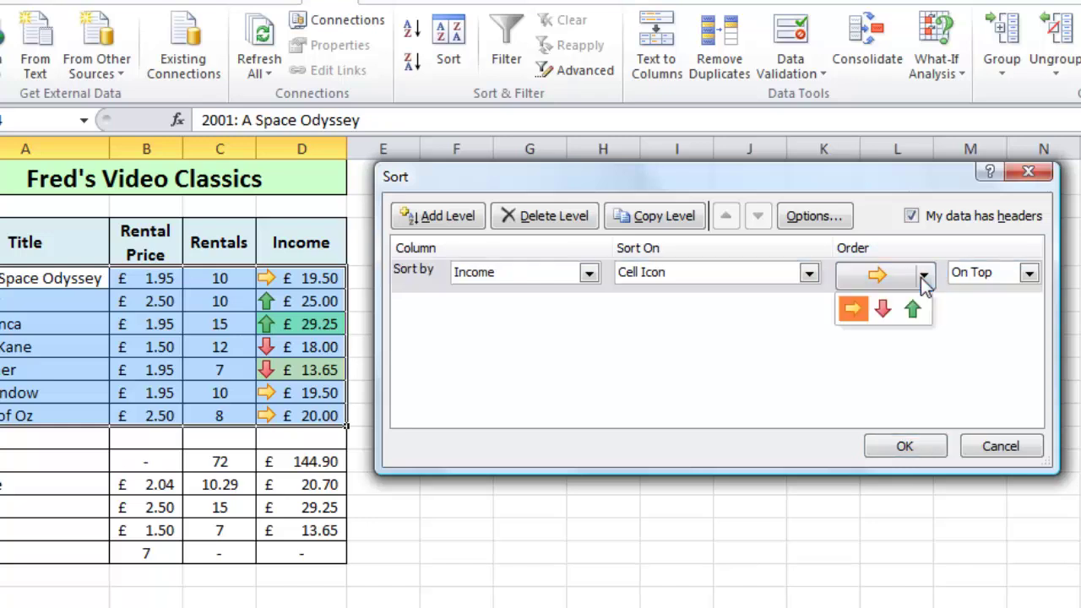
left_click(912, 309)
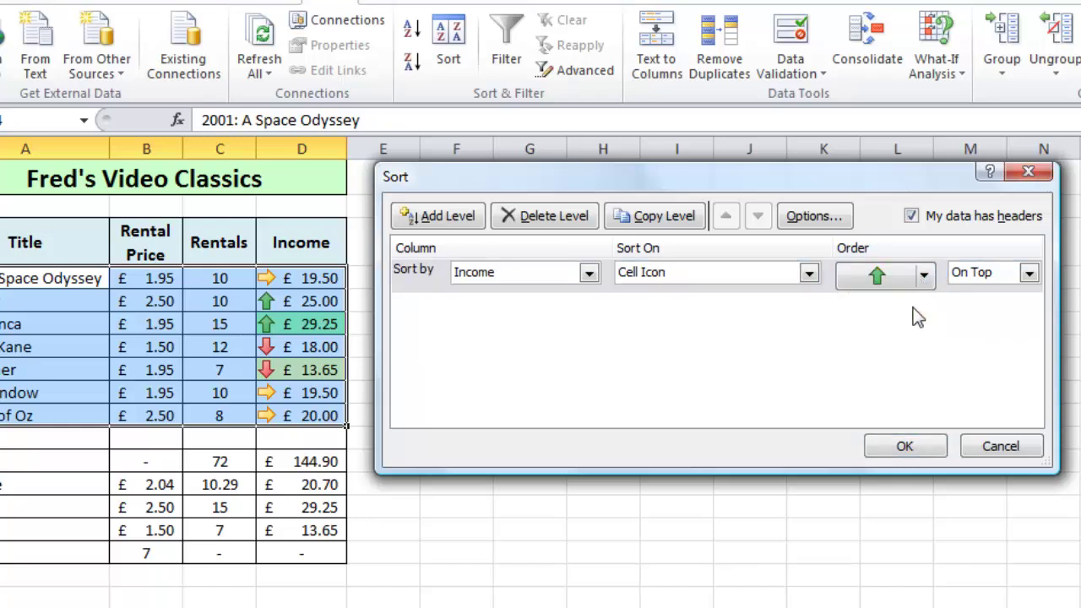
left_click(1029, 272)
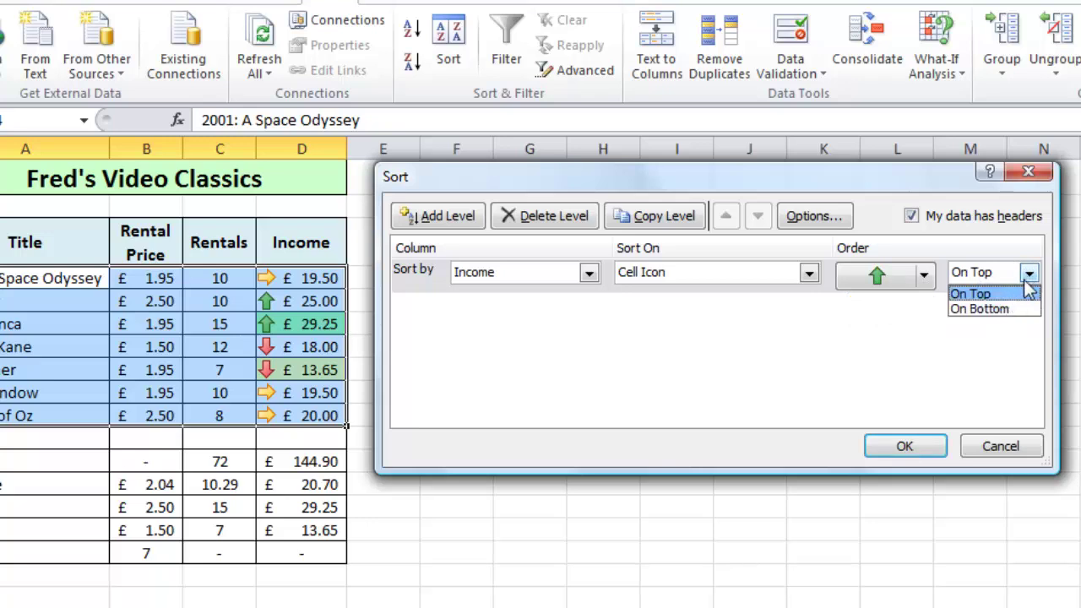
left_click(1029, 290)
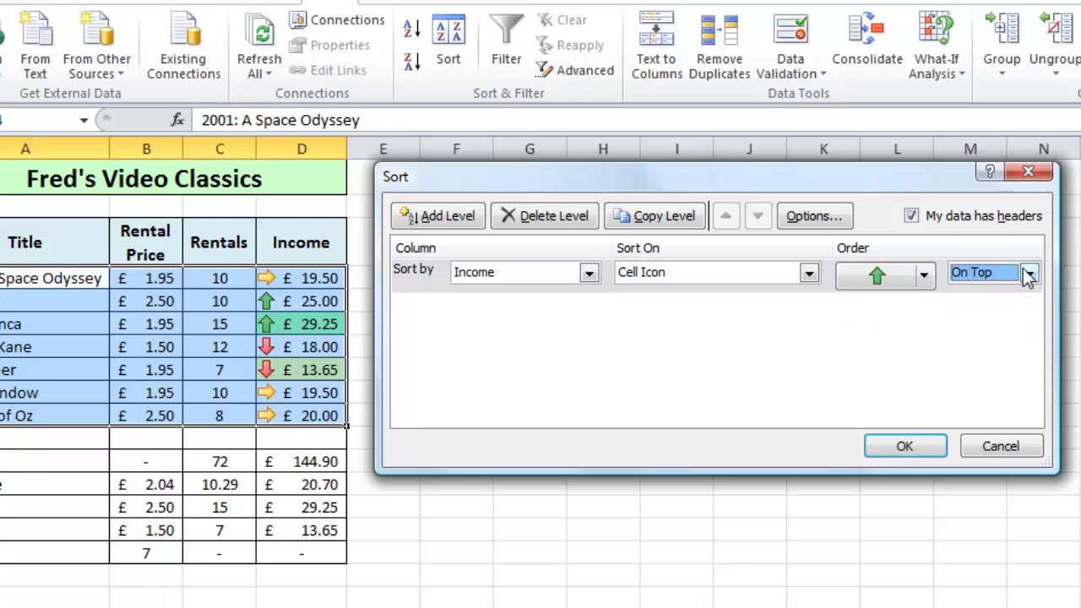
Add a second sort level for Income by Cell Icon, with the red down arrow On Bottom.
left_click(432, 218)
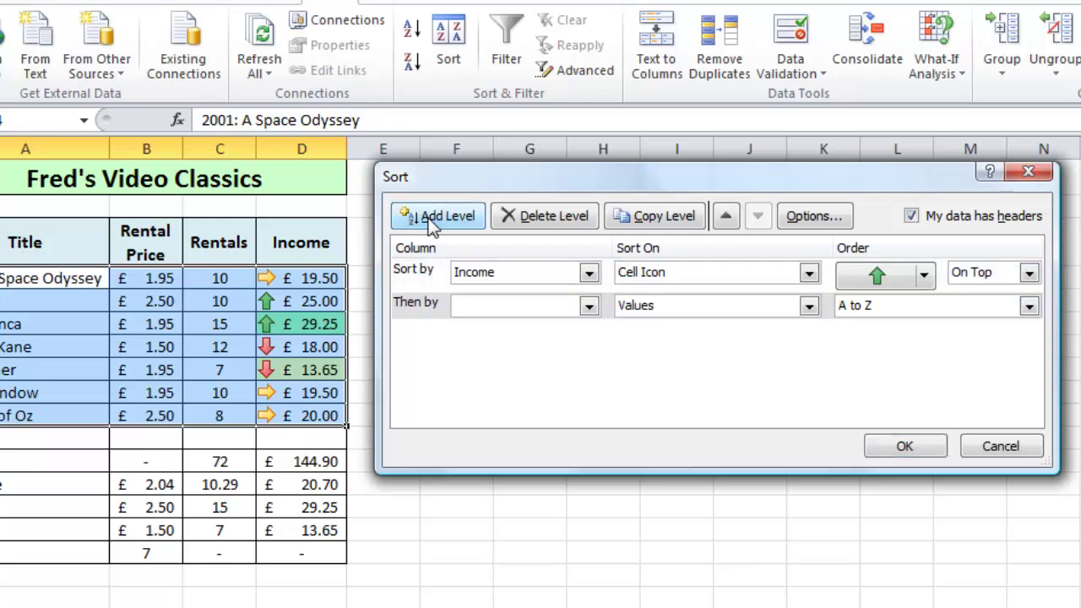
left_click(588, 307)
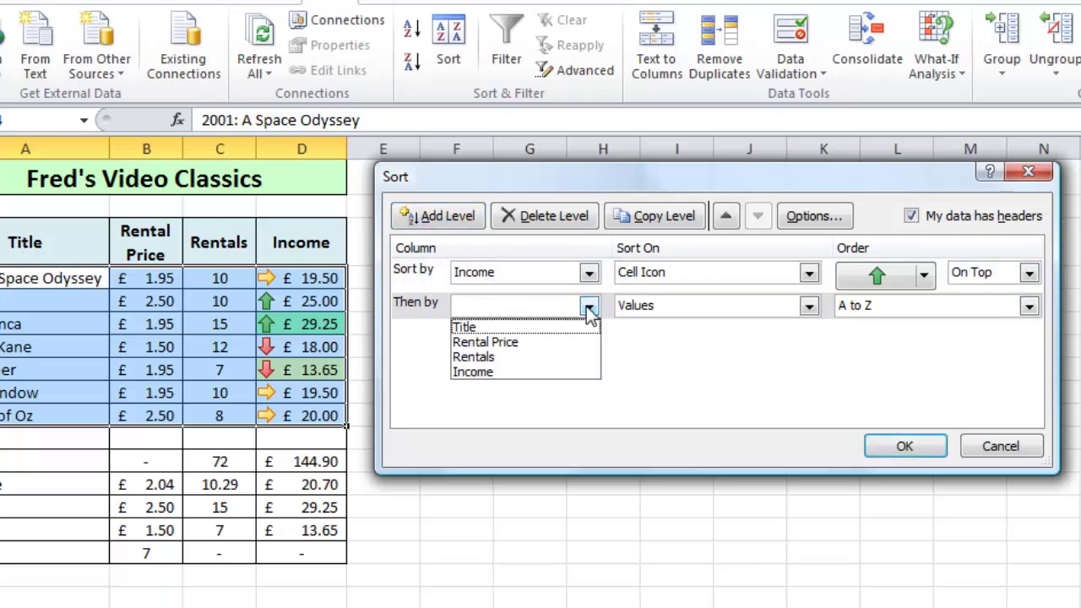
left_click(512, 373)
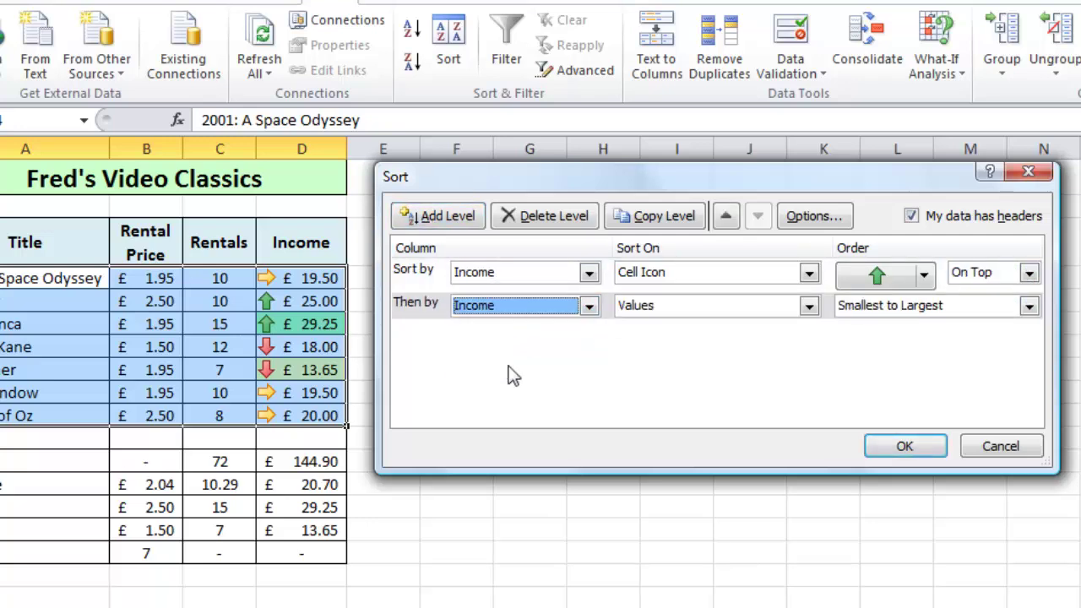
left_click(807, 309)
left_click(659, 372)
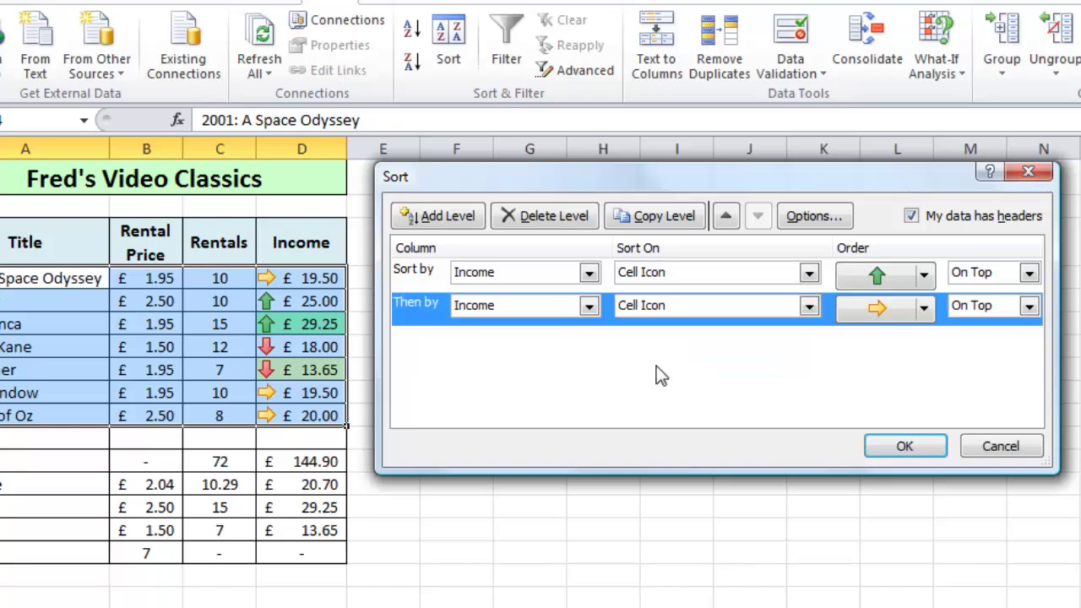
left_click(924, 309)
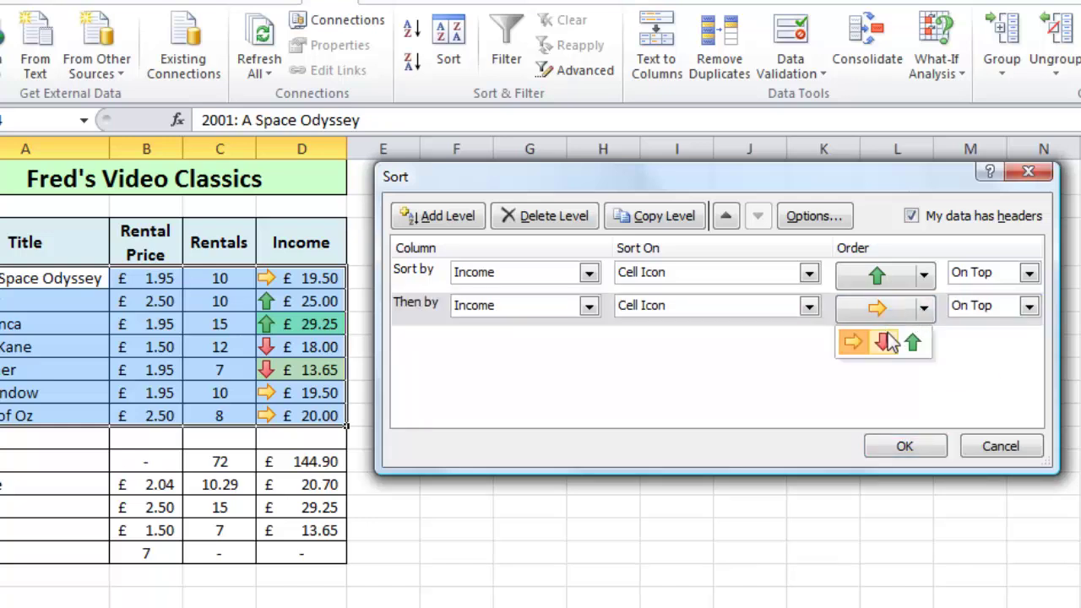
left_click(885, 340)
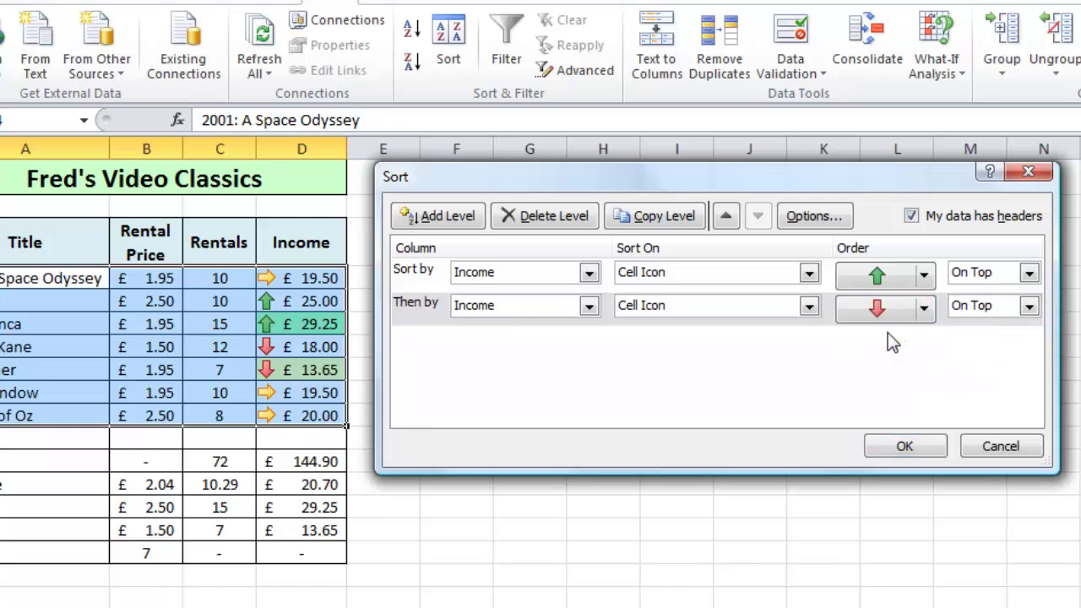
left_click(1029, 306)
left_click(979, 340)
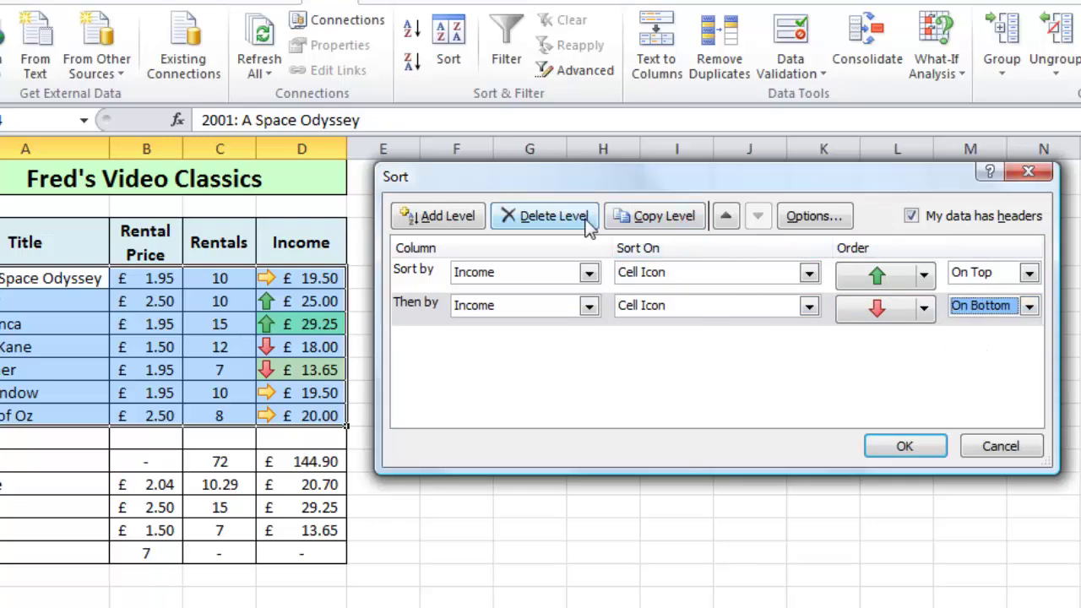
Copy the red down arrow sort level and delete the duplicate.
left_click(663, 218)
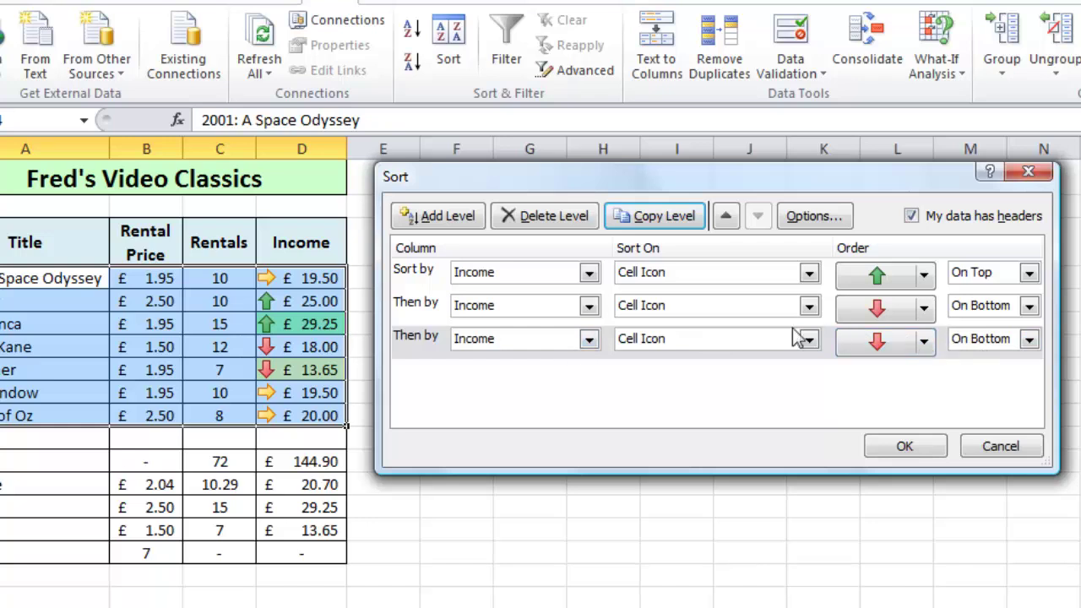
left_click(426, 348)
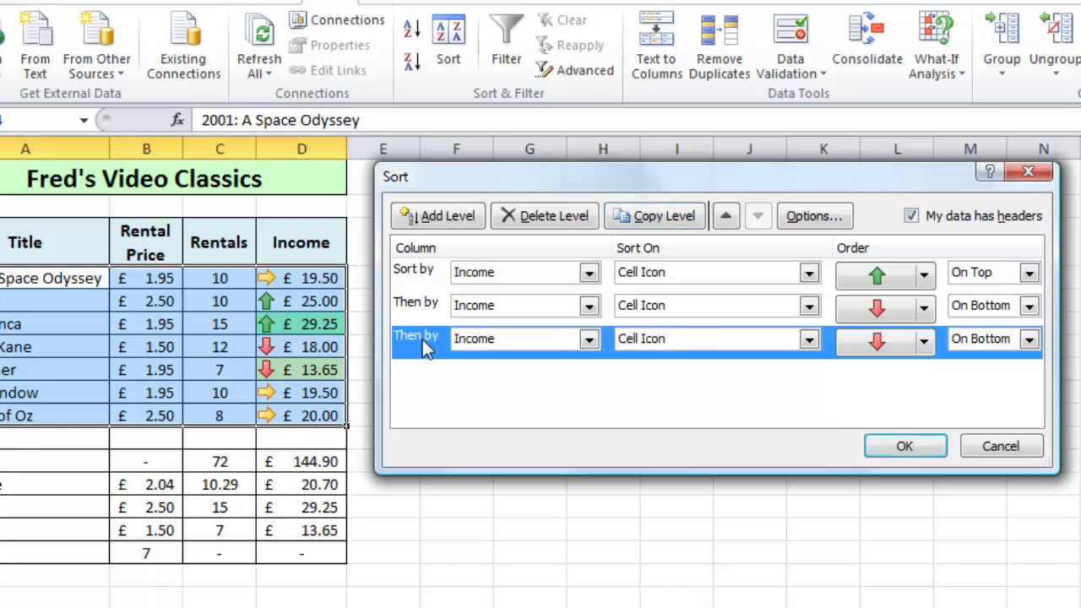
left_click(533, 218)
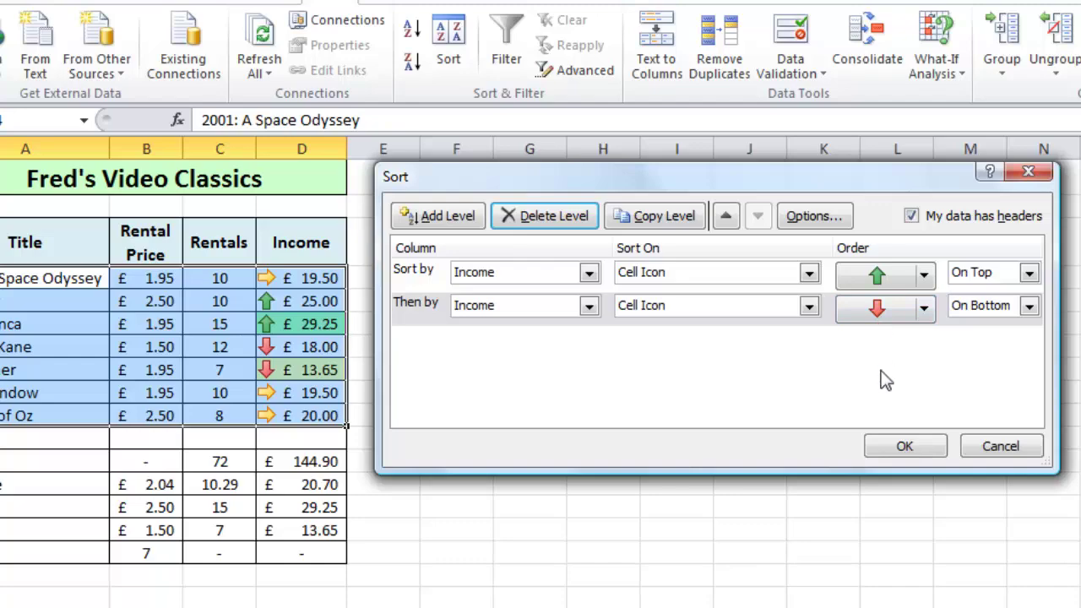
Apply the two-level icon sort to the video table.
left_click(906, 448)
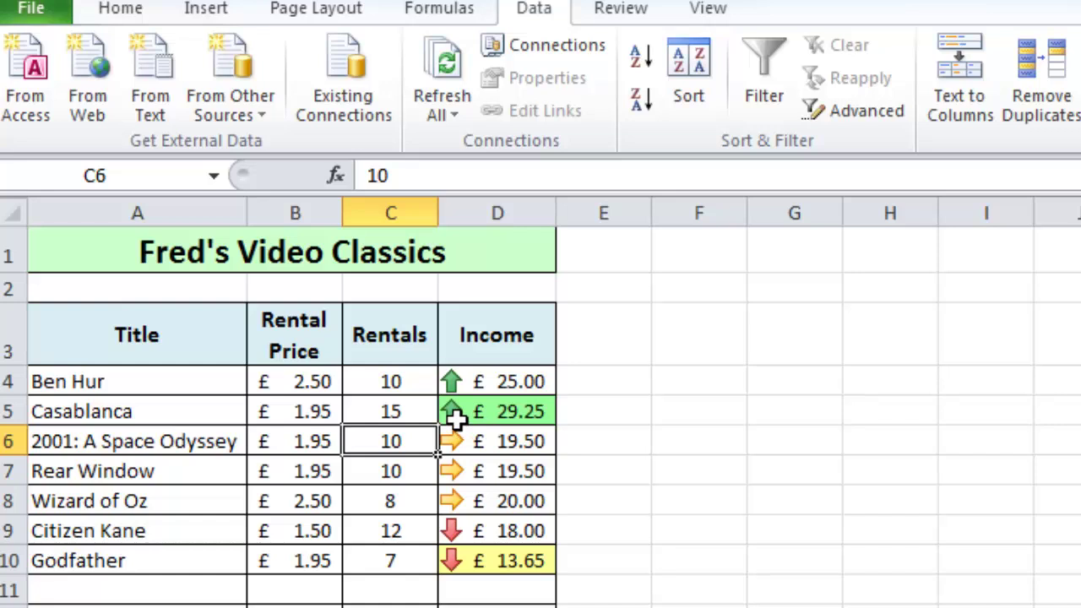
Add a third level to the video table's sort, using the Income column.
left_click(454, 464)
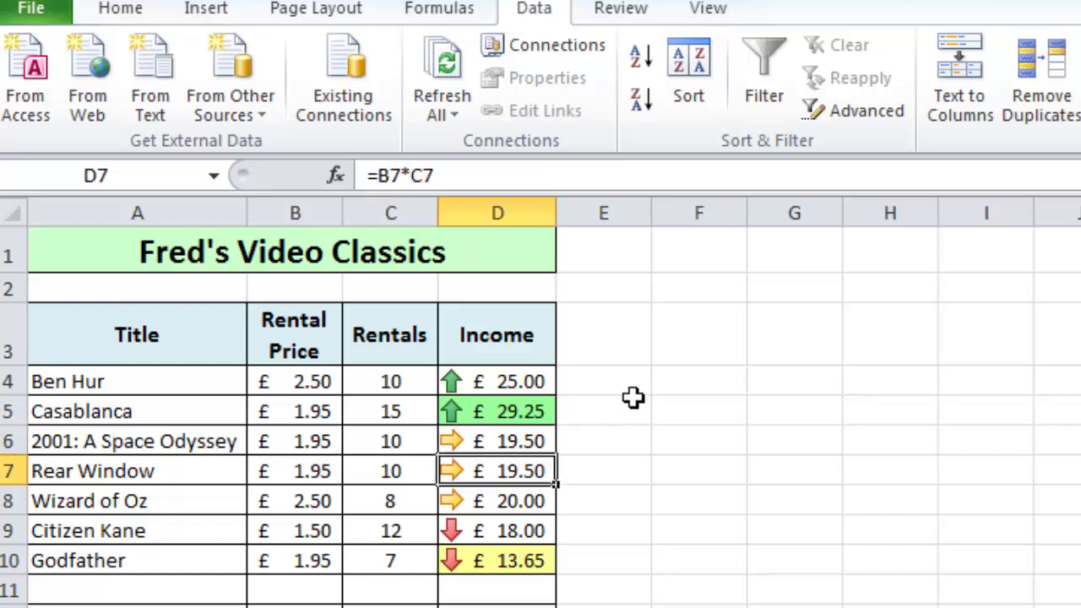
left_click(682, 66)
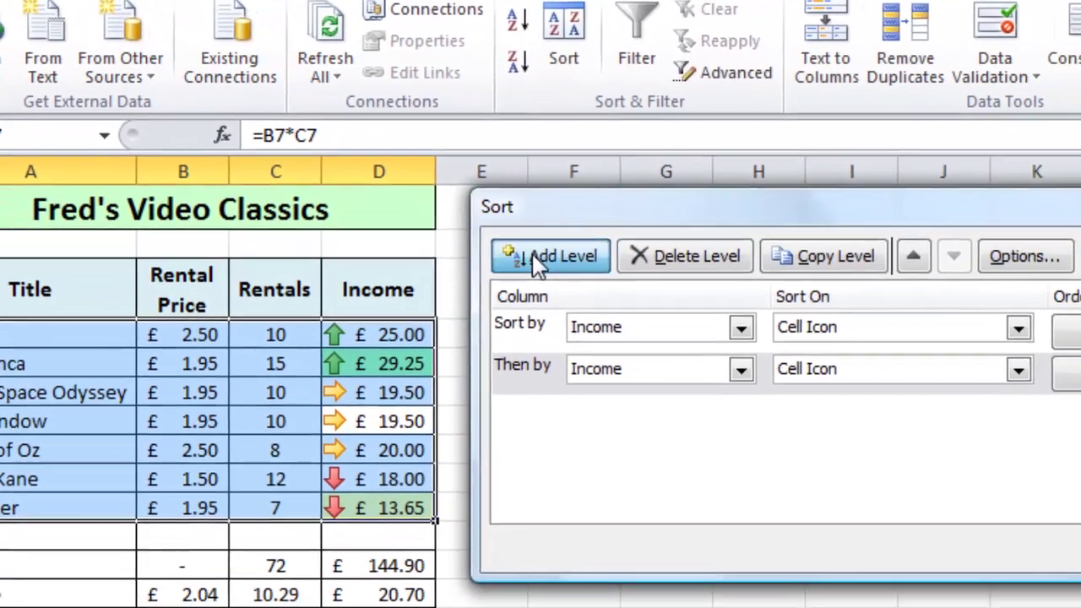
left_click(598, 271)
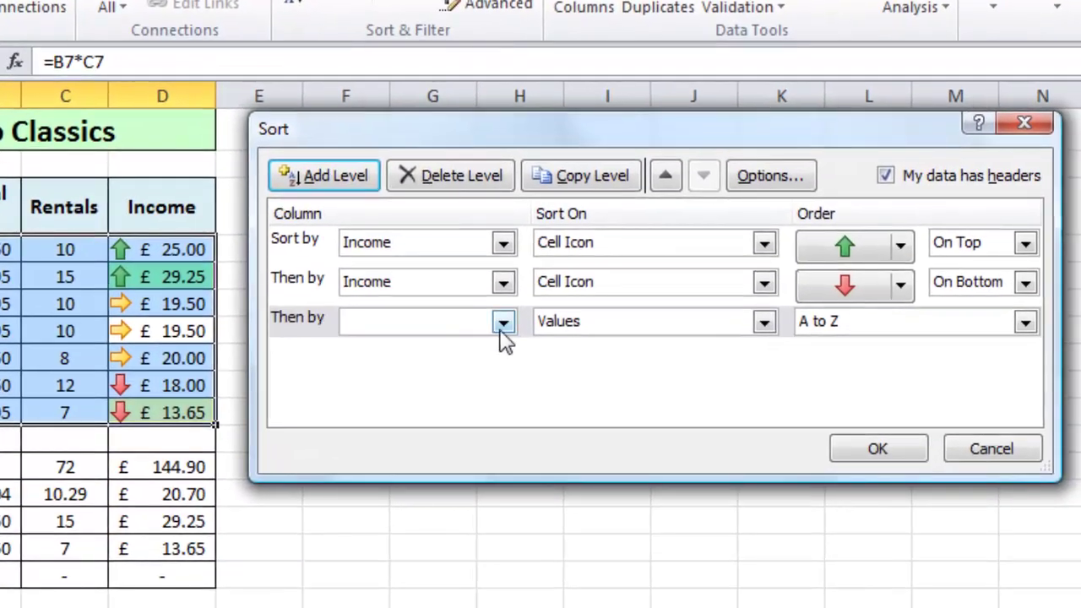
left_click(607, 360)
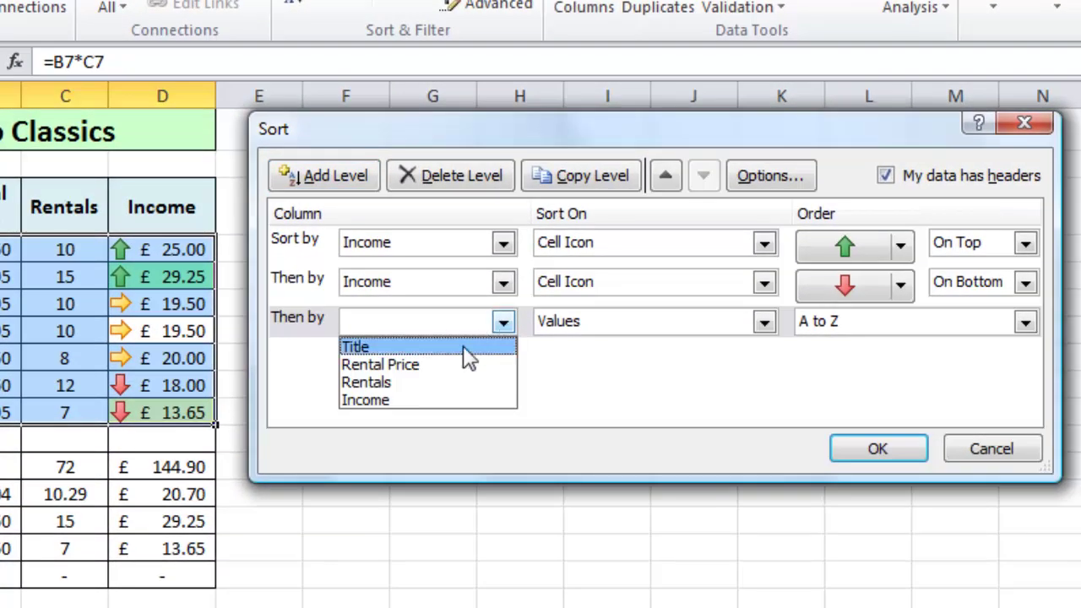
left_click(393, 402)
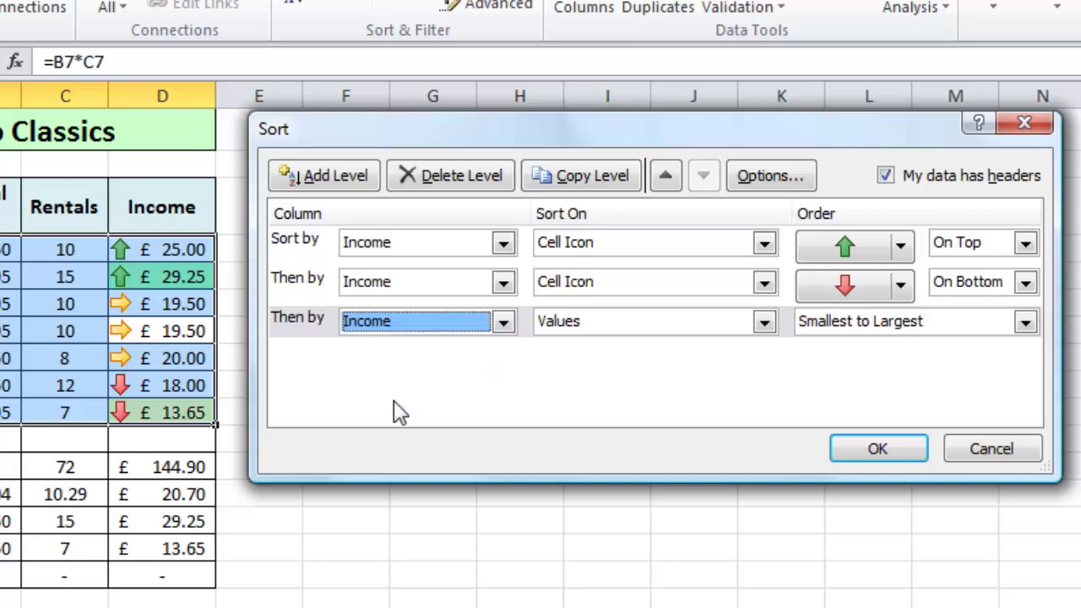
Make the third sort level use Cell Color with green On Top, and apply the sort.
left_click(762, 324)
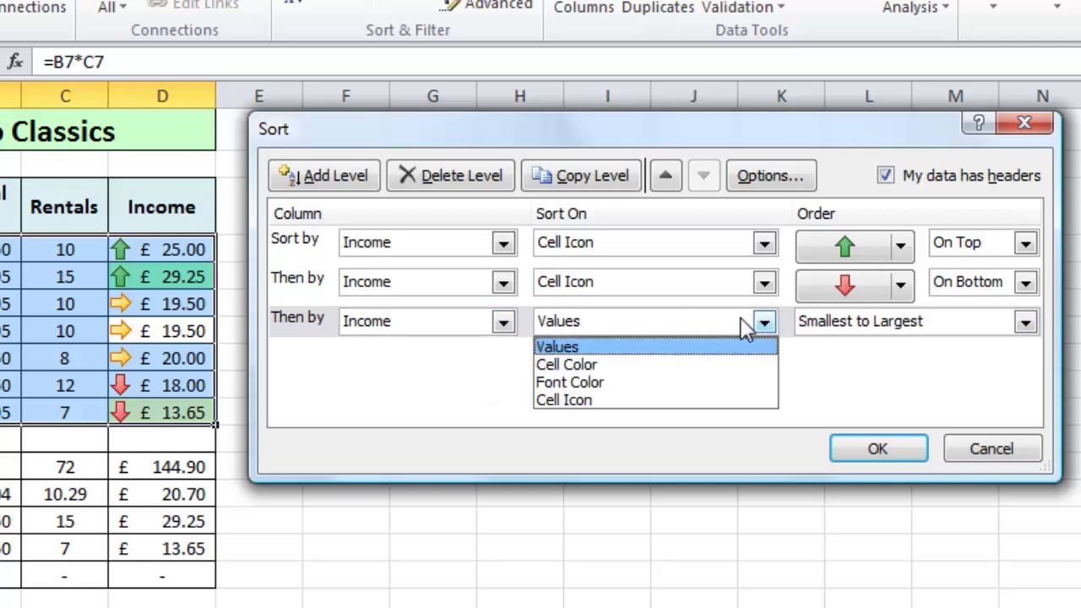
left_click(628, 364)
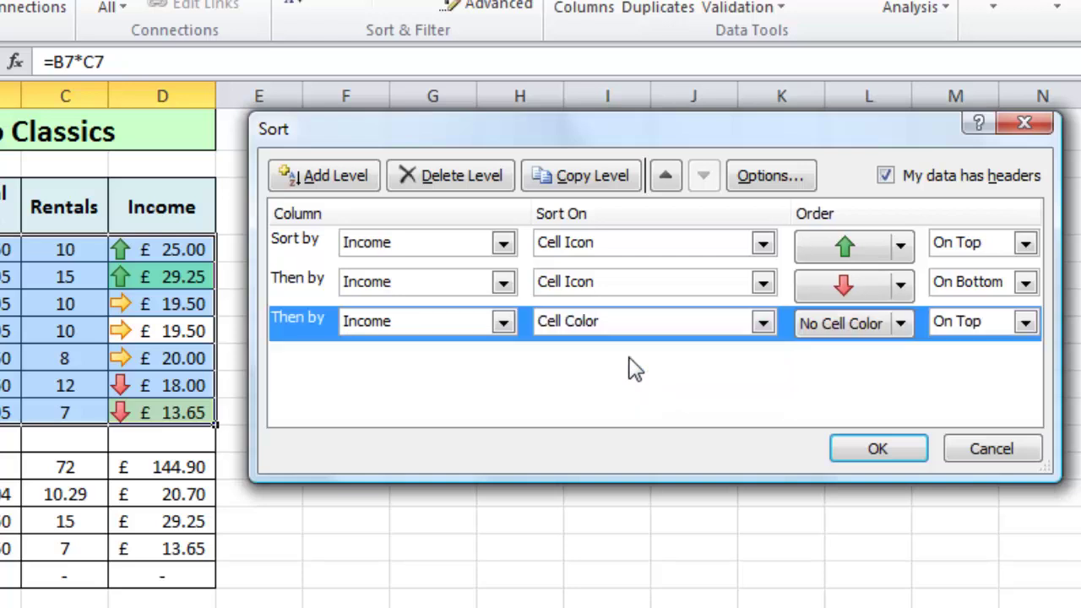
left_click(898, 329)
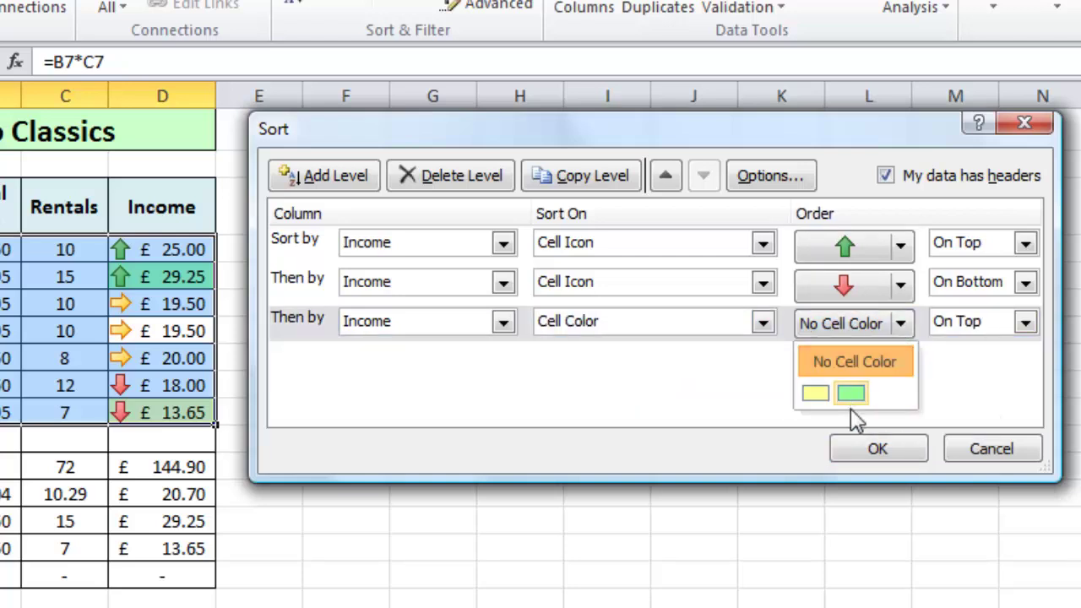
left_click(851, 393)
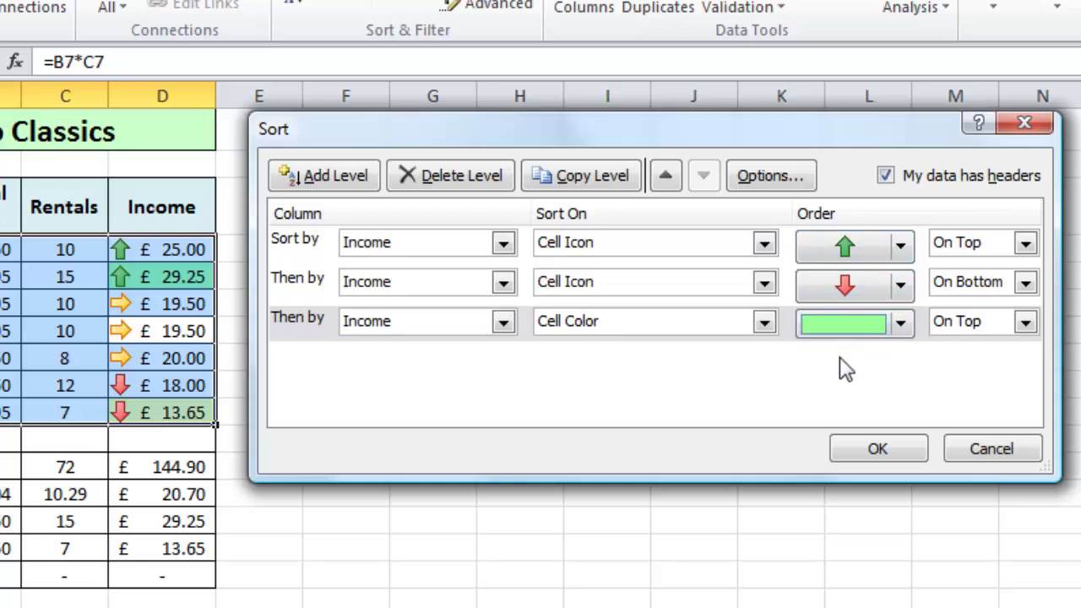
left_click(878, 449)
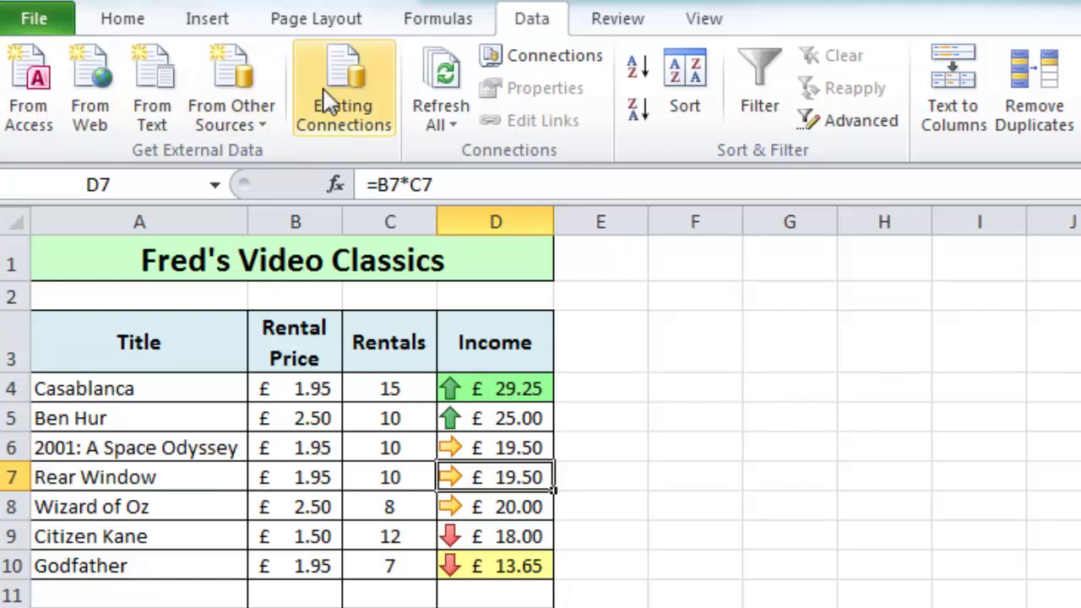
Fill the Ben Hur, Rear Window and Citizen Kane title cells with the lightest olive green theme color.
left_click(110, 27)
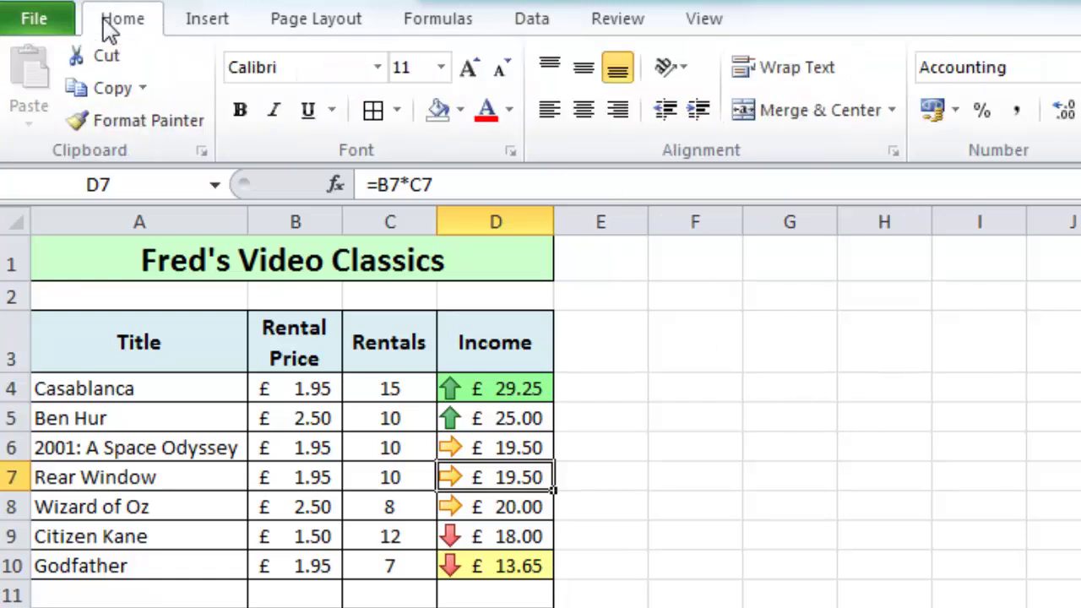
left_click(131, 417)
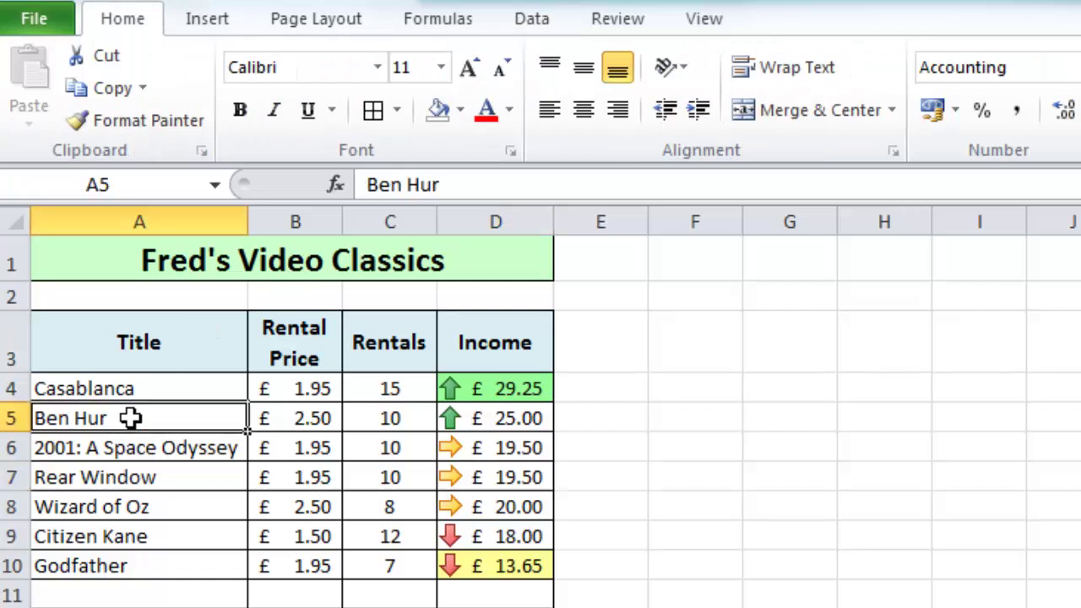
left_click(231, 475, "ctrl")
left_click(219, 545, "ctrl")
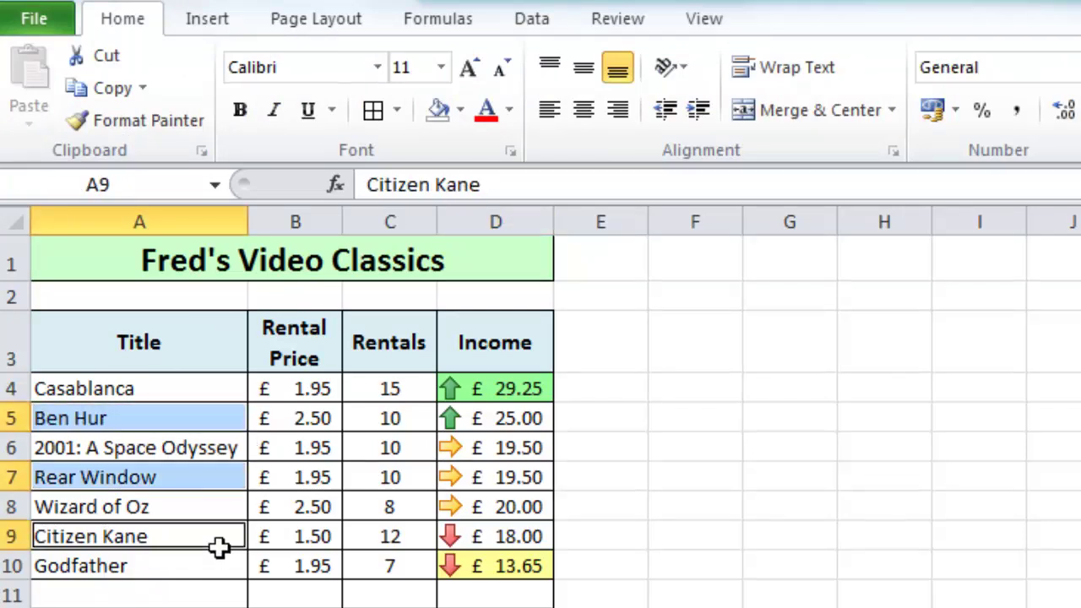
left_click(460, 110)
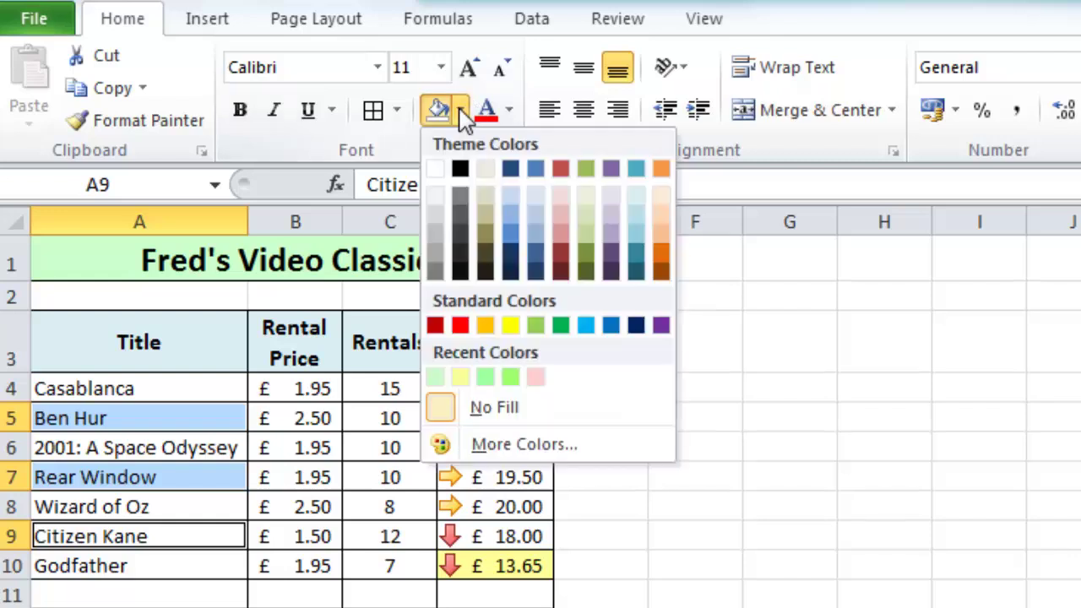
left_click(585, 194)
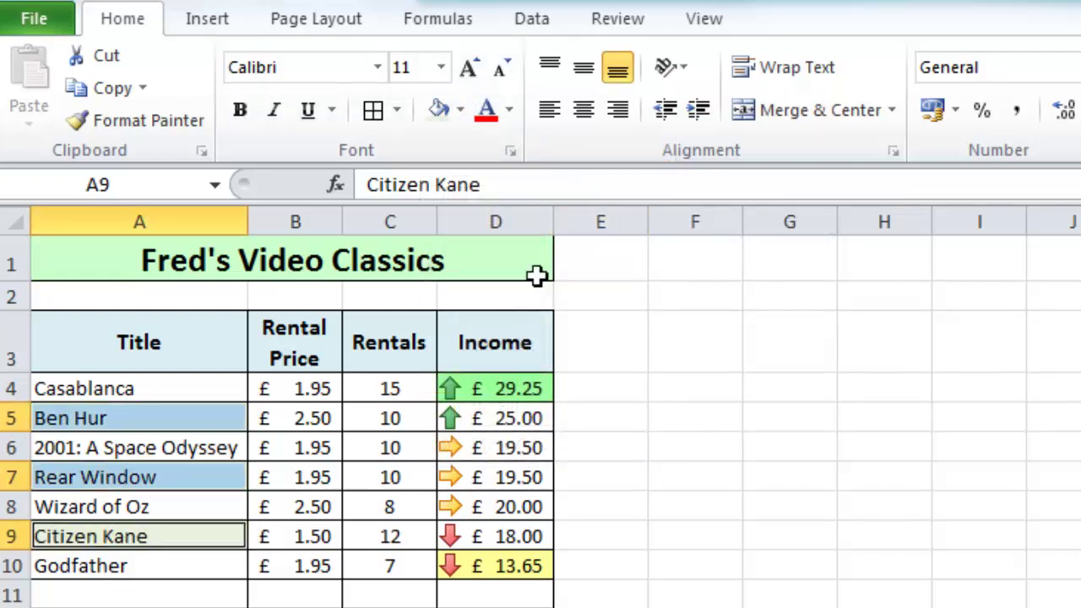
Delete all three existing sort levels from the video table's custom sort.
left_click(287, 452)
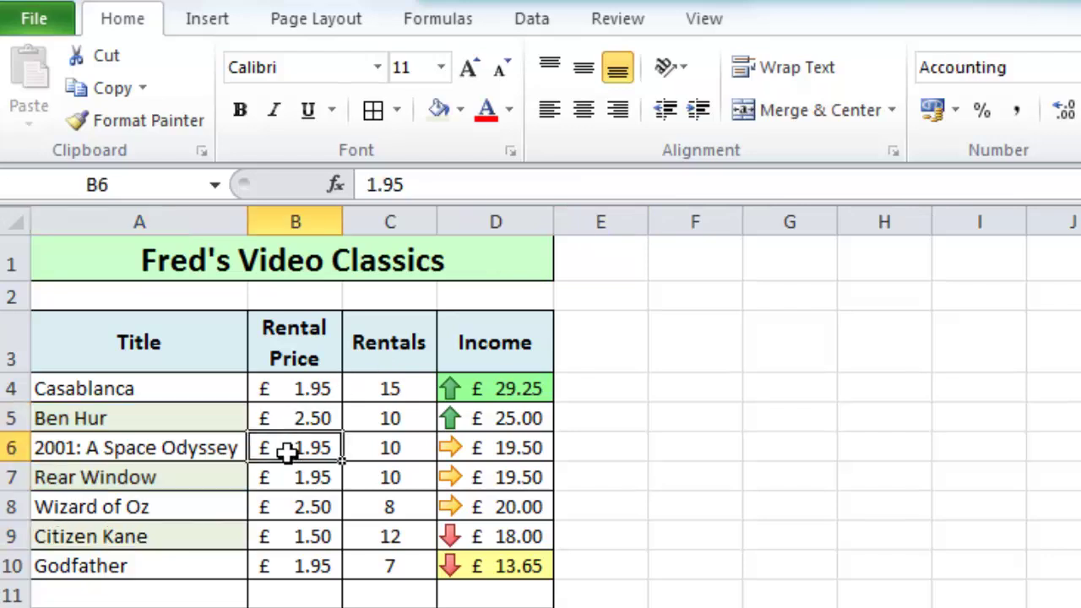
left_click(519, 30)
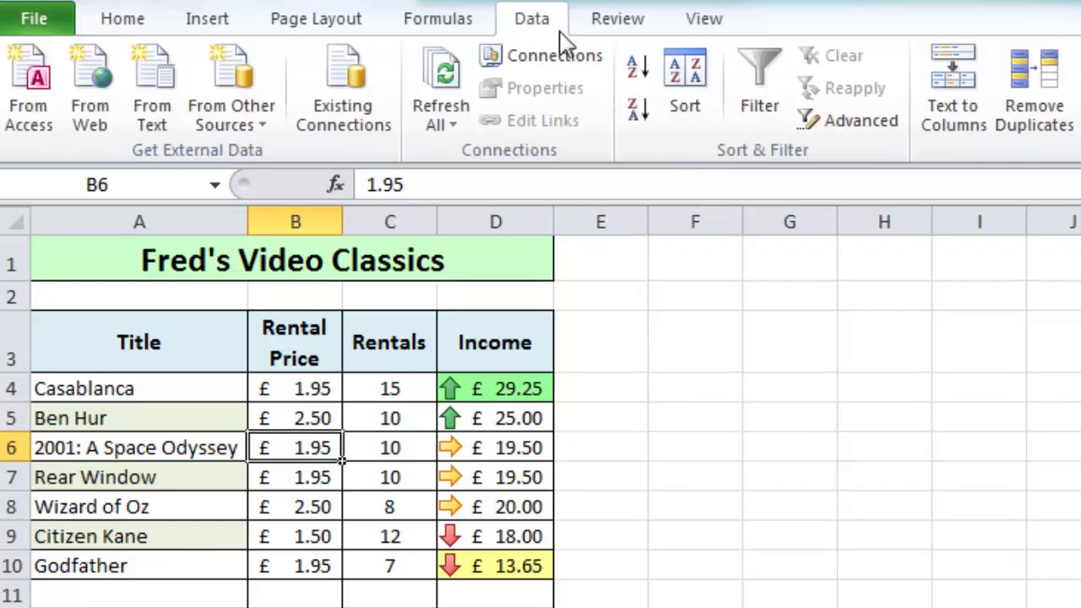
left_click(686, 106)
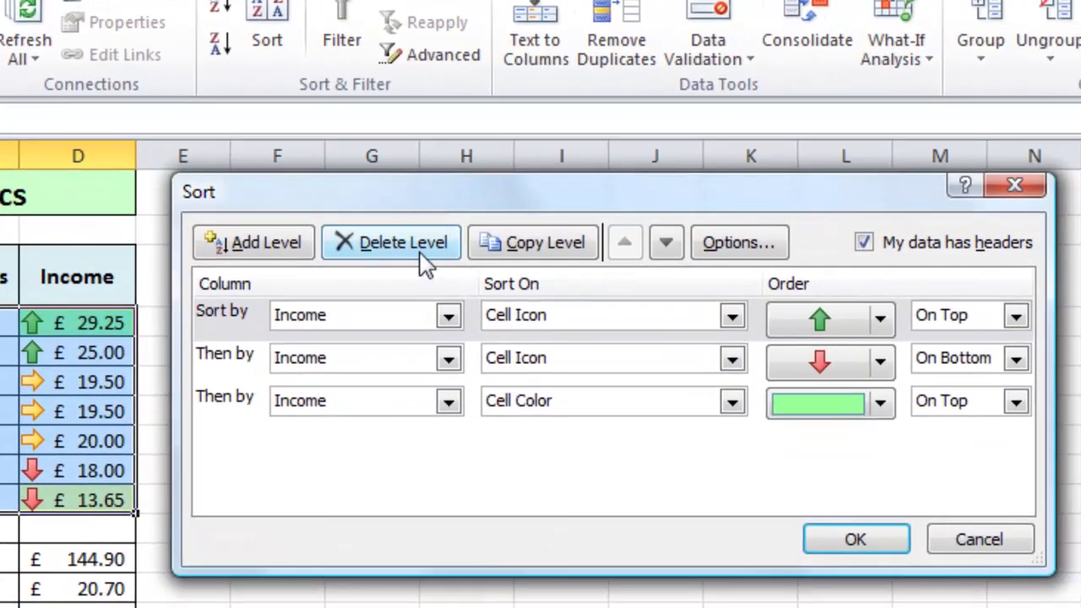
left_click(422, 253)
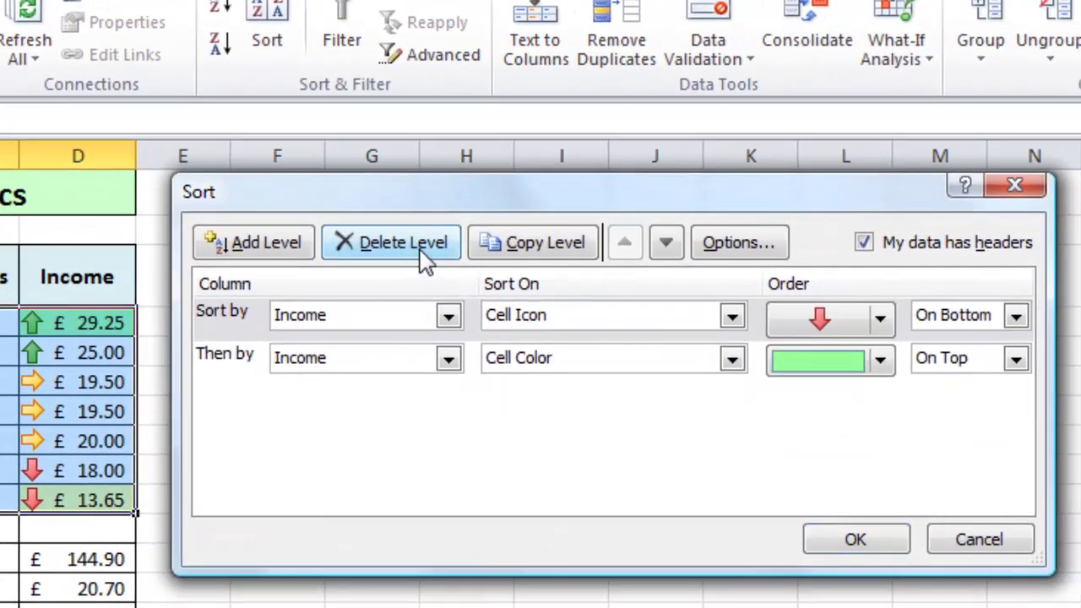
left_click(422, 253)
left_click(422, 253)
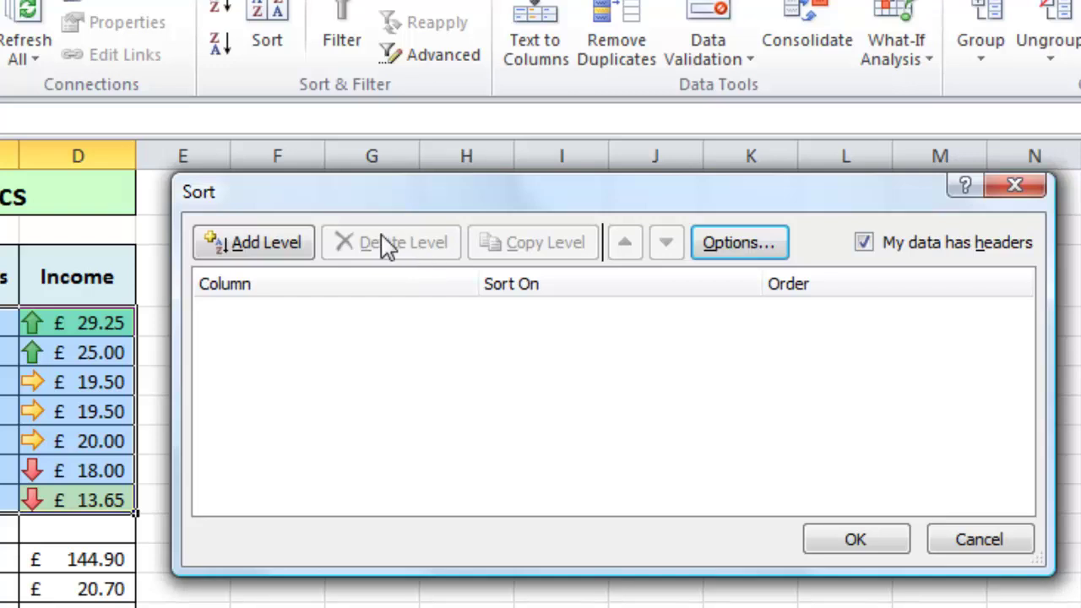
Sort the video table by Title on Cell Color, with the light olive green cells On Top.
left_click(250, 262)
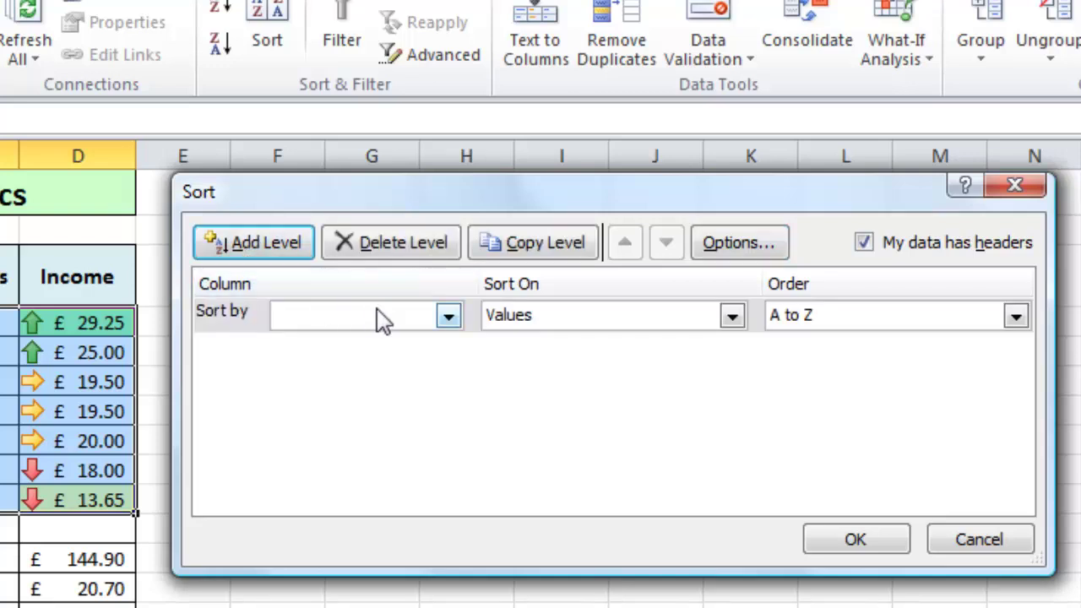
left_click(448, 318)
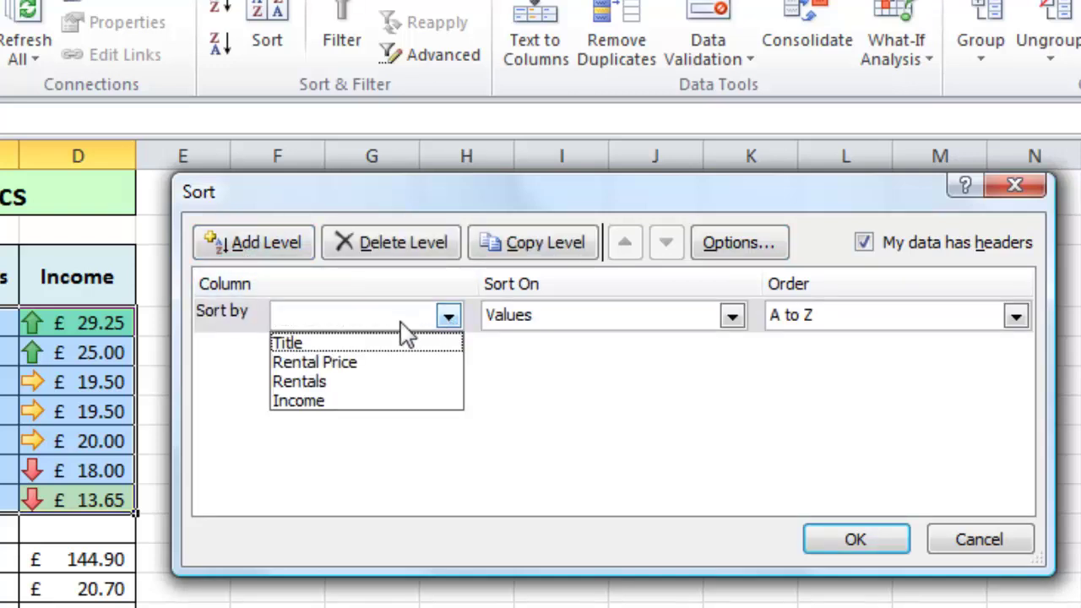
left_click(350, 344)
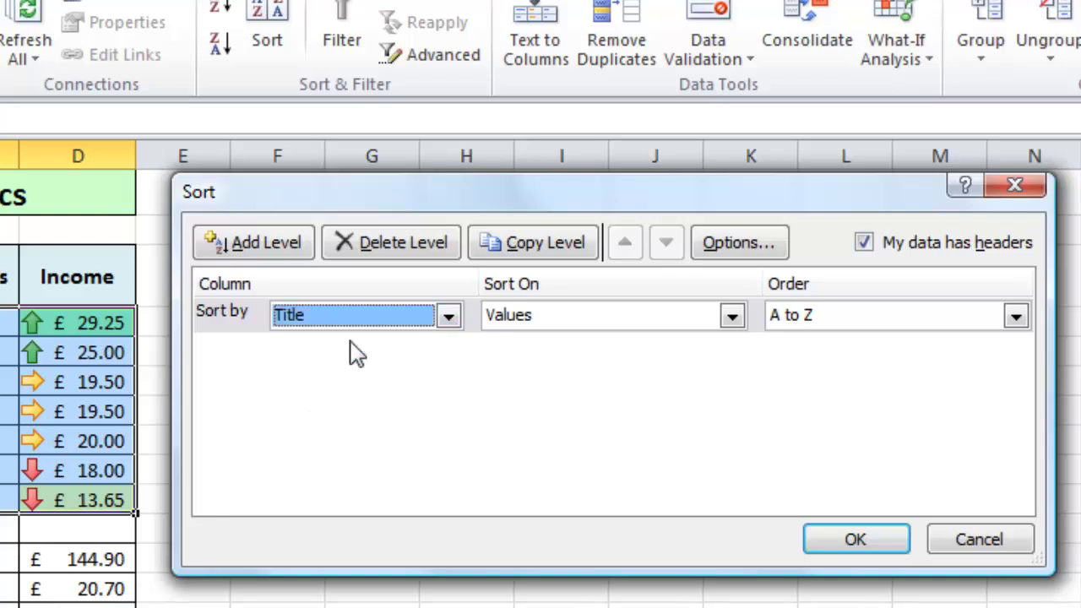
left_click(730, 324)
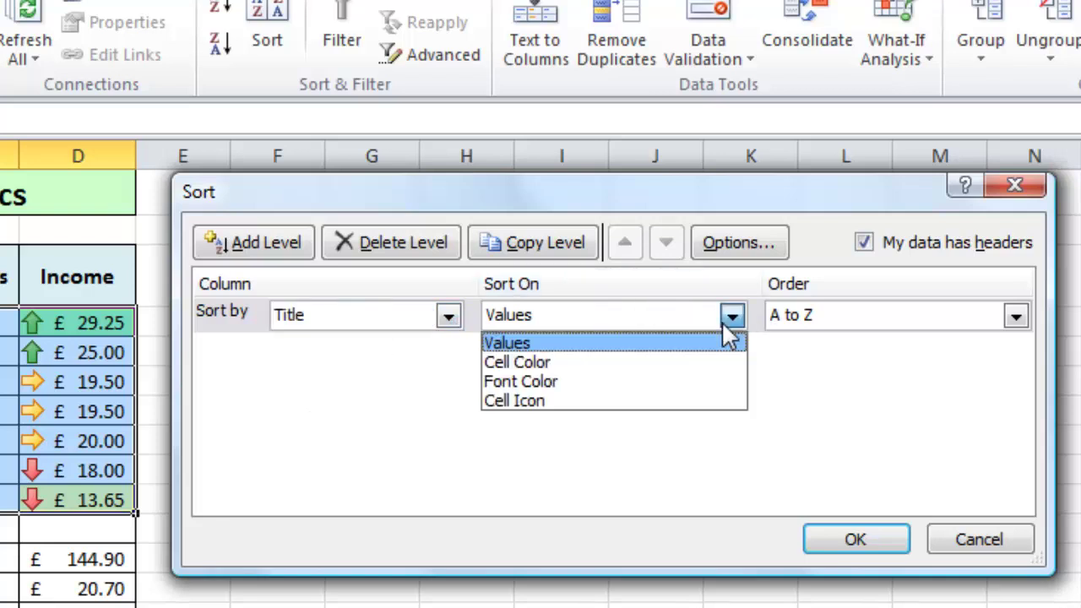
left_click(595, 361)
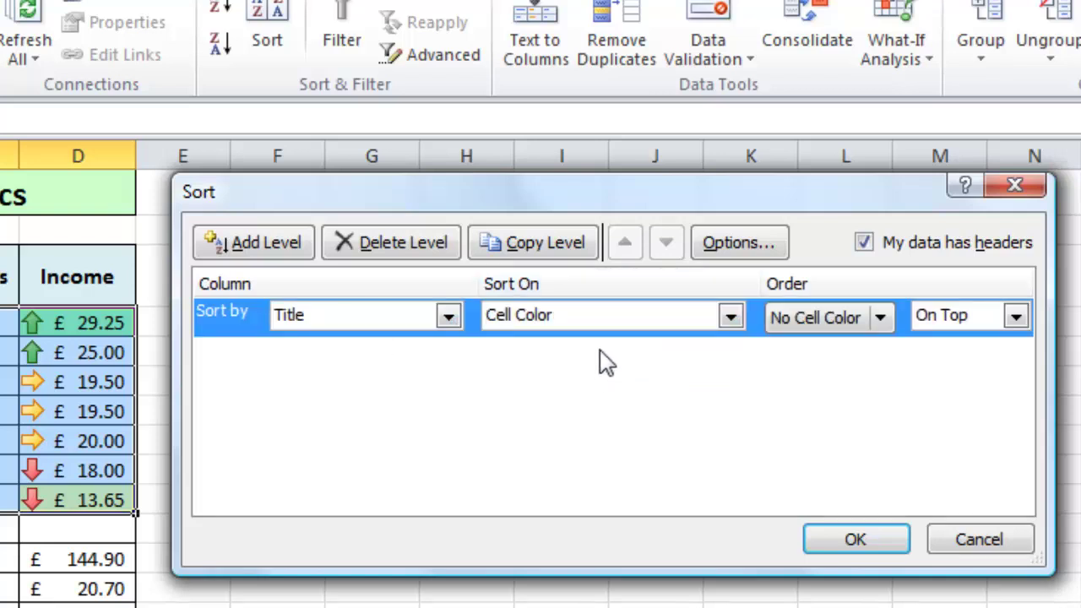
left_click(882, 318)
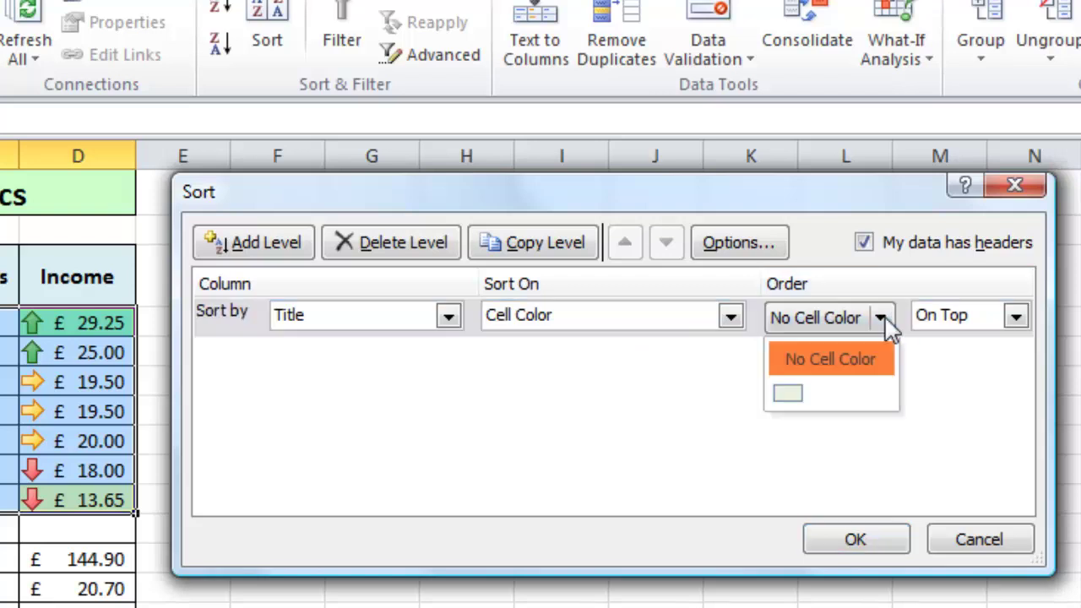
left_click(794, 400)
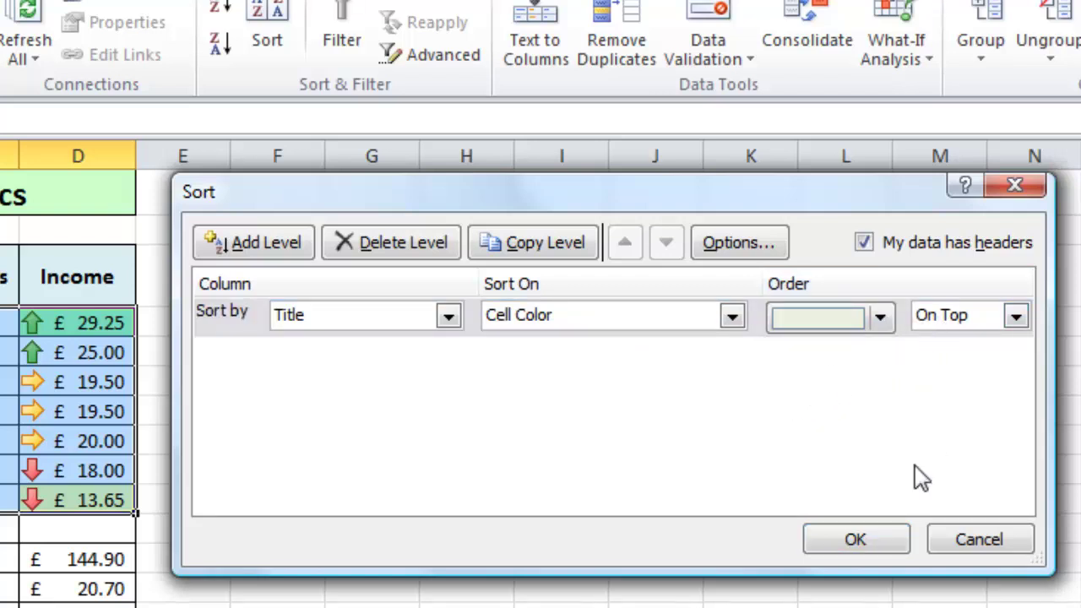
left_click(883, 541)
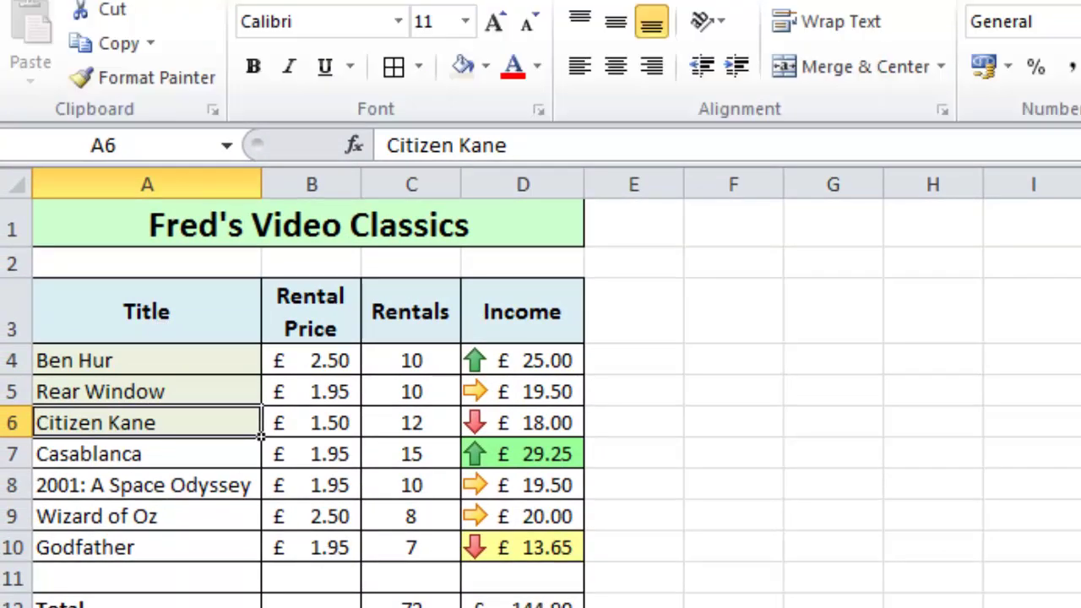
On the customer list sheet, start a new conditional formatting rule for Likes cells B4:B11 using "Format only cells that contain".
key("ctrl+Page_Down")
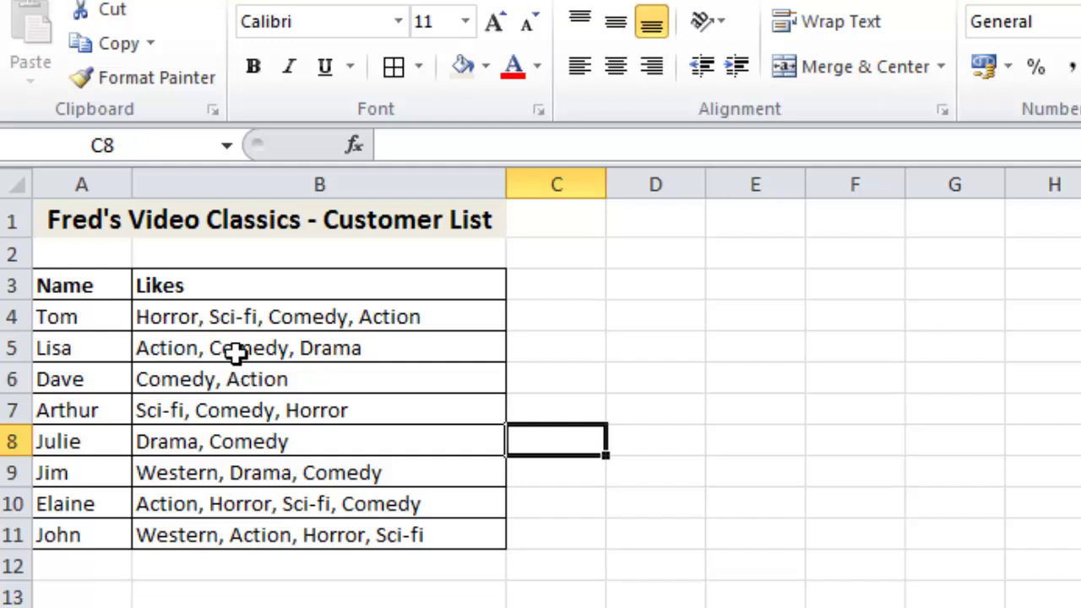
left_click_drag(185, 317, 203, 521)
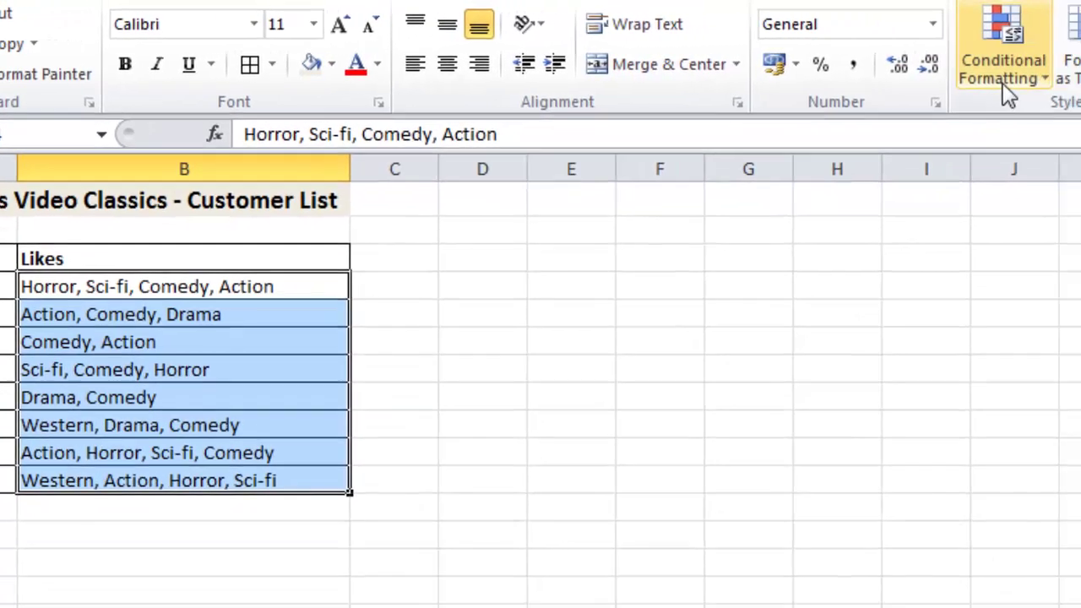
left_click(1007, 92)
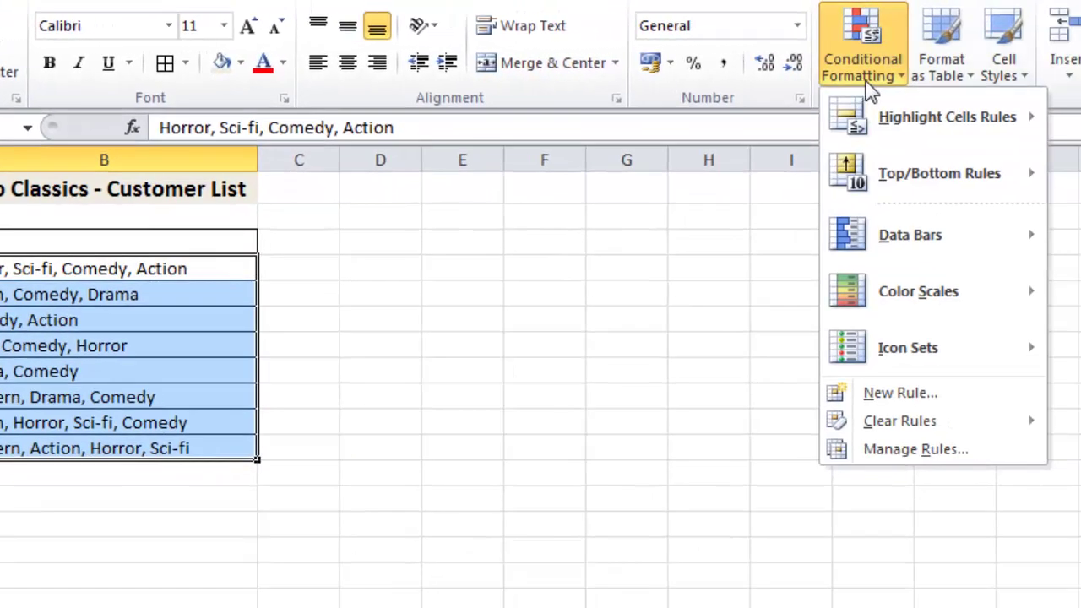
left_click(873, 395)
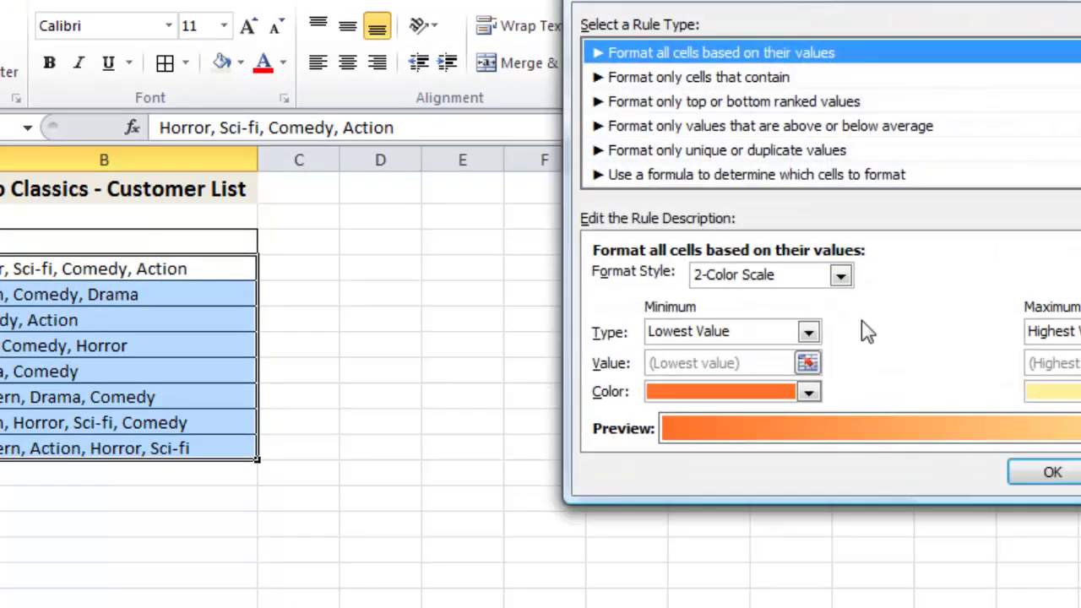
left_click(647, 81)
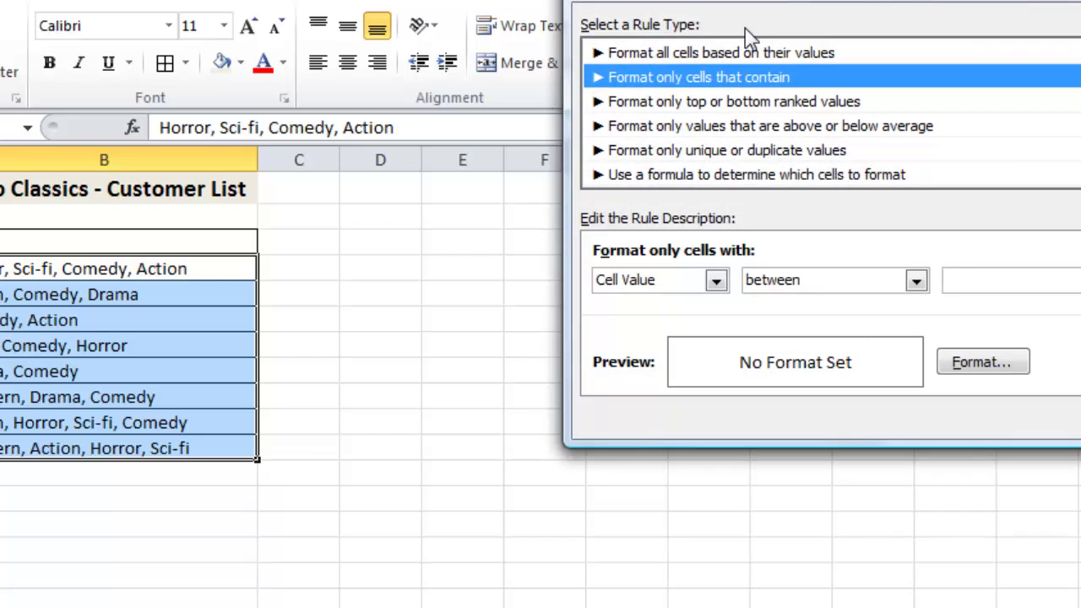
left_click_drag(835, 4, 596, 58)
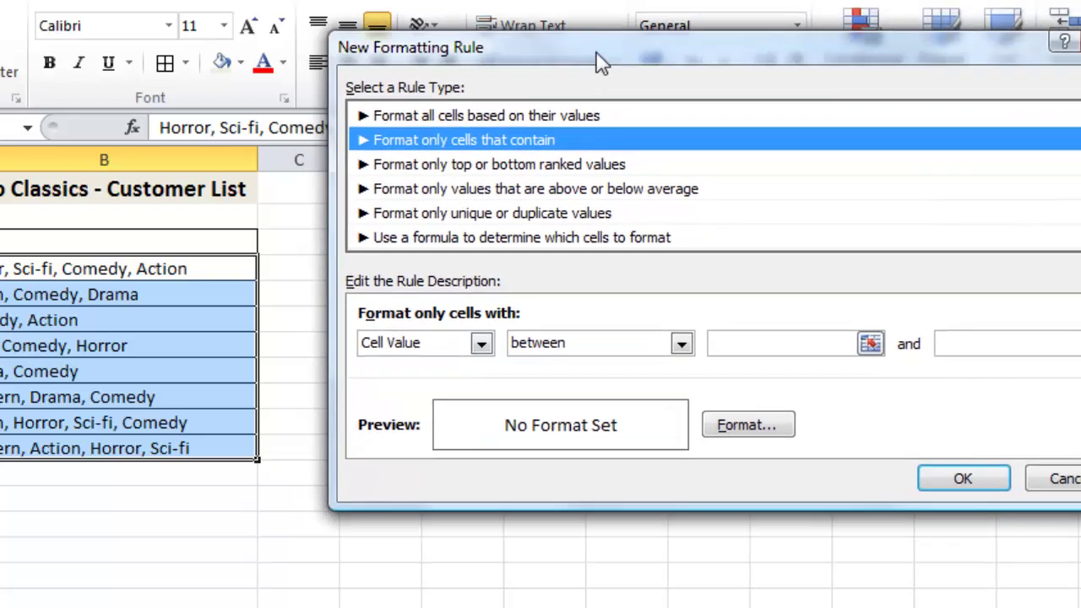
Set the rule's condition to Specific Text containing "Action".
left_click(480, 343)
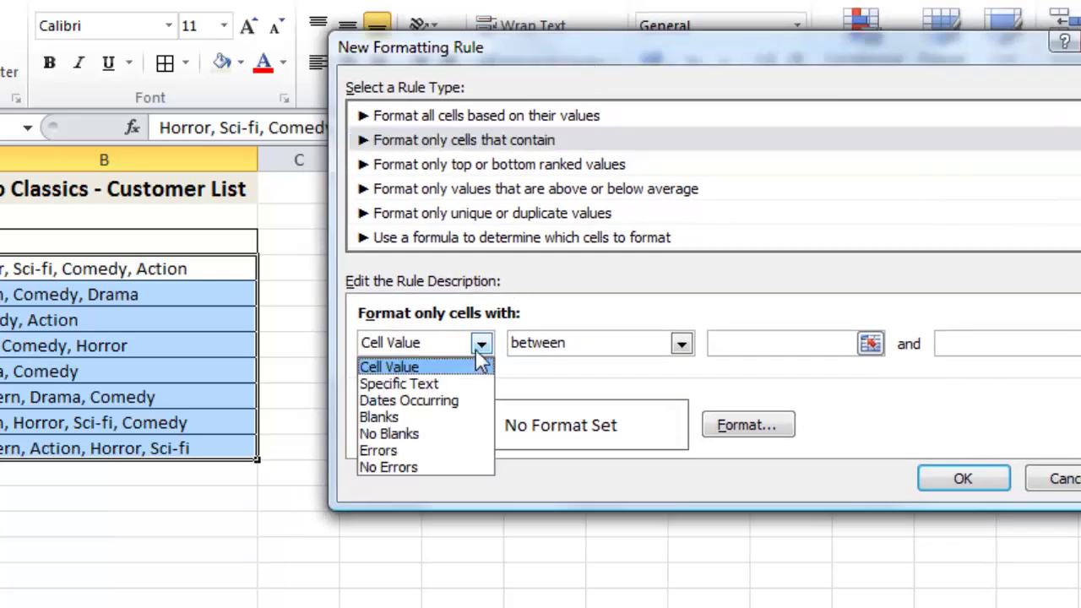
left_click(431, 384)
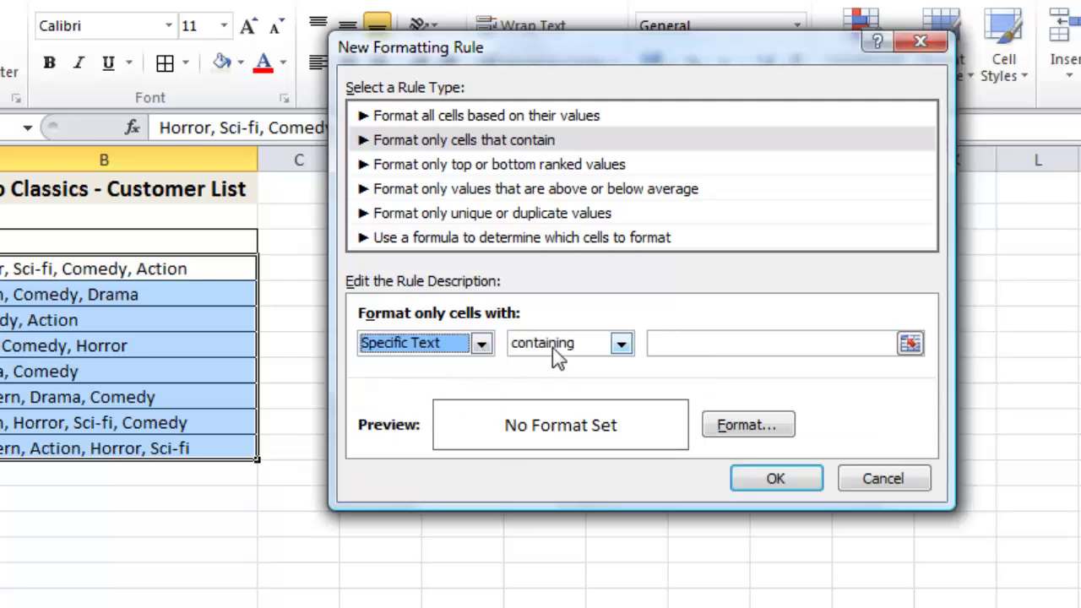
left_click(711, 340)
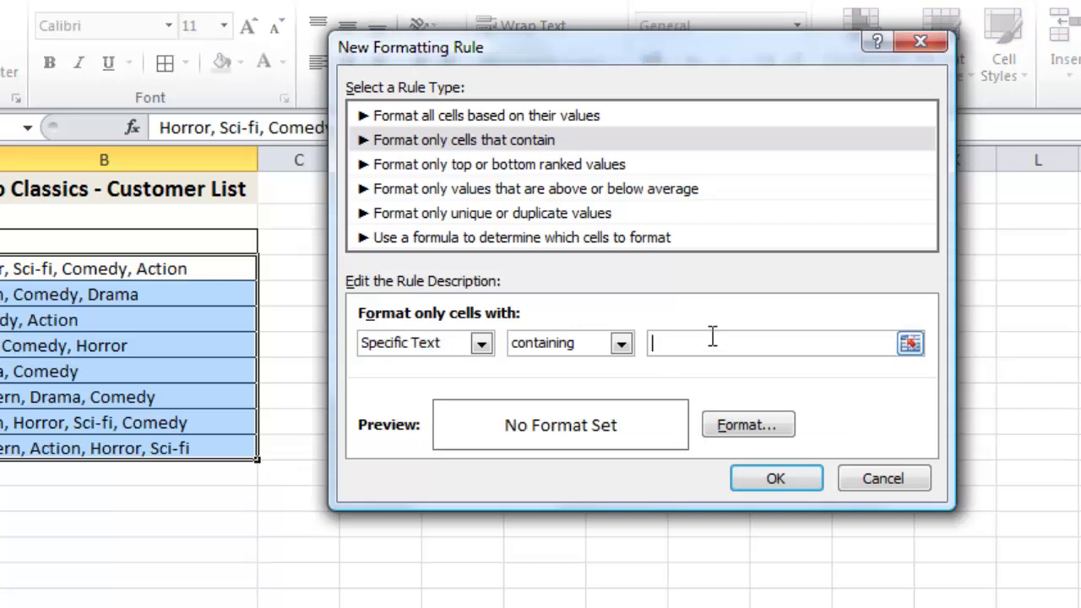
type("Action")
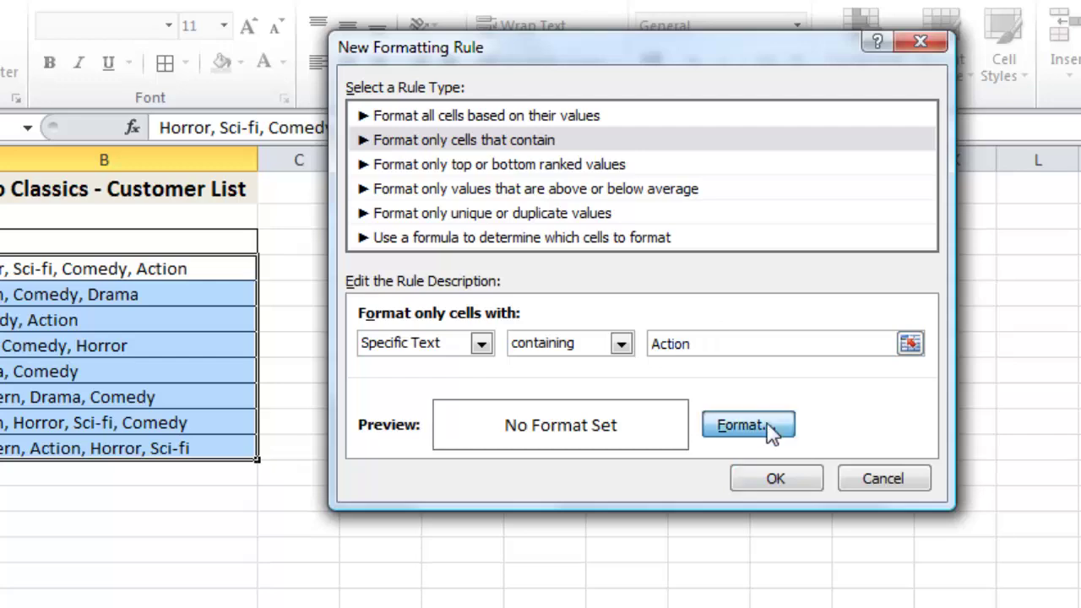
Give the rule the lightest blue theme color as its fill and apply it to the Likes cells.
left_click(719, 424)
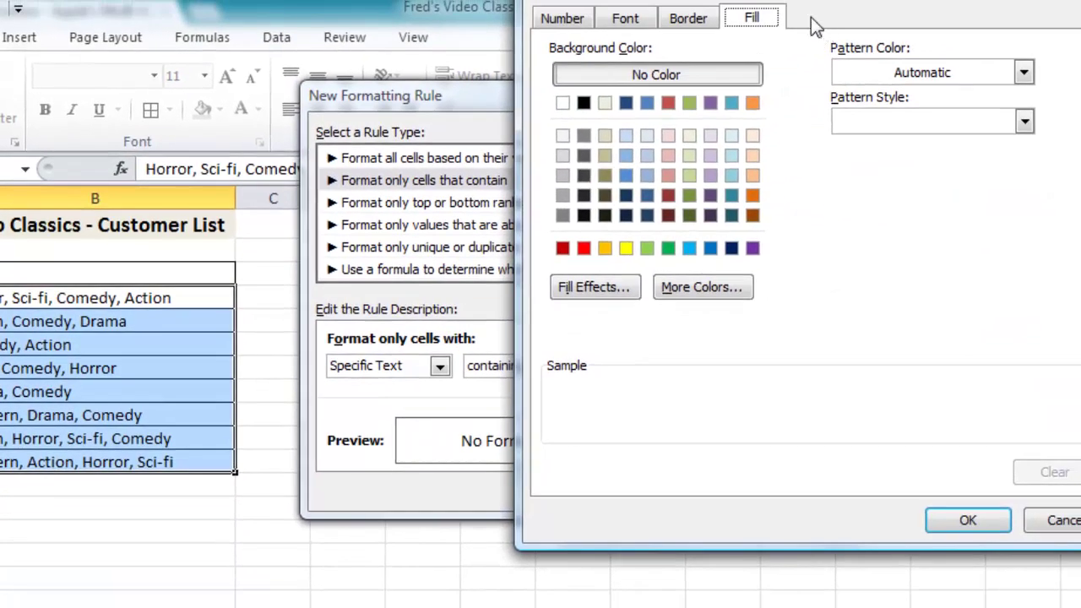
left_click(651, 134)
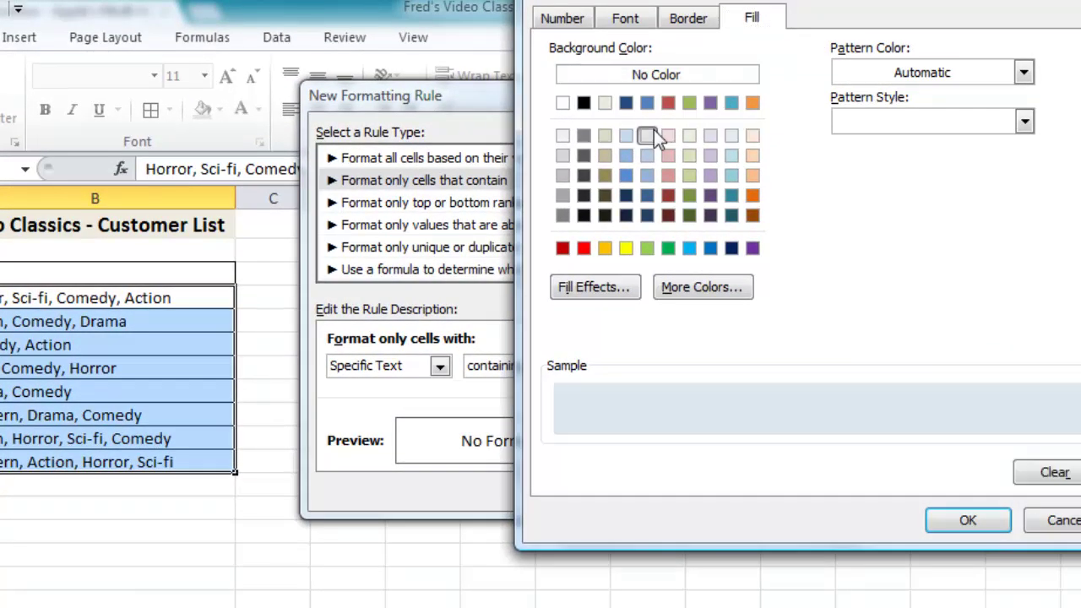
left_click(954, 517)
left_click(705, 489)
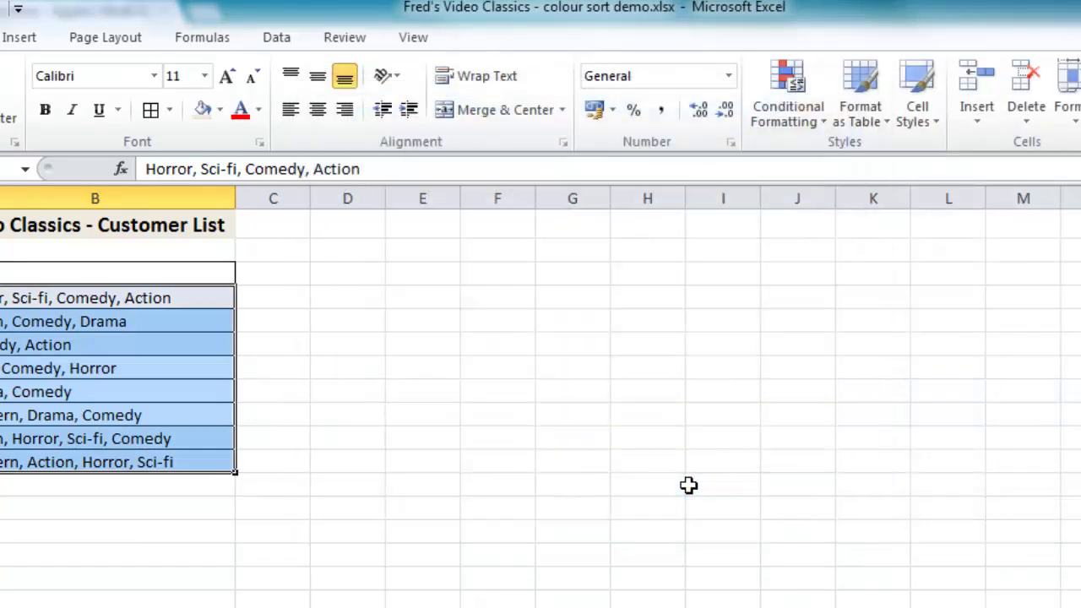
left_click(317, 284)
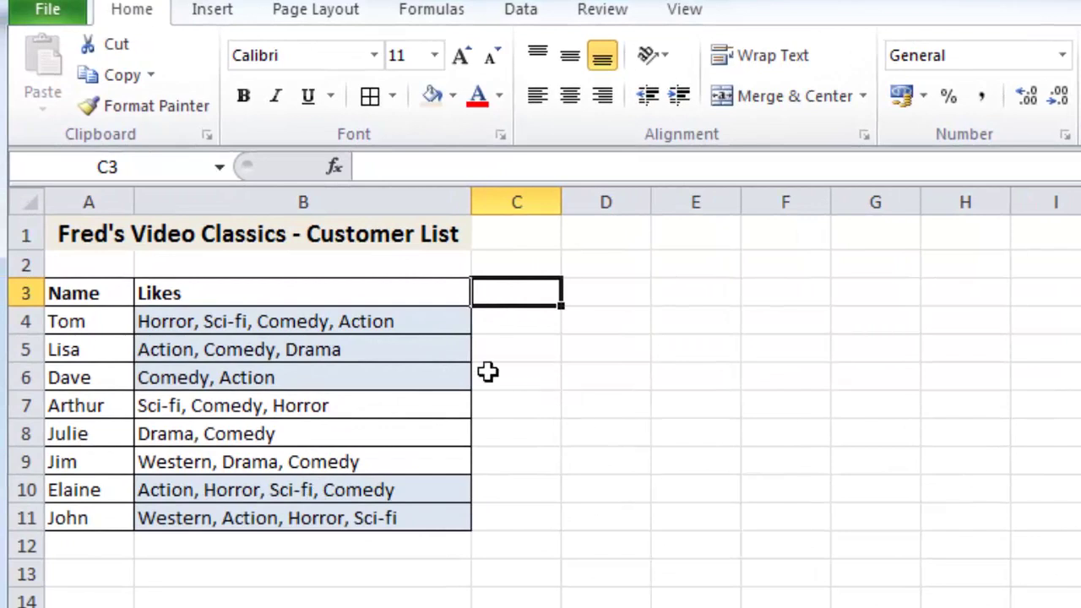
Start a custom sort of the customer list with Likes as the sort column.
left_click(244, 377)
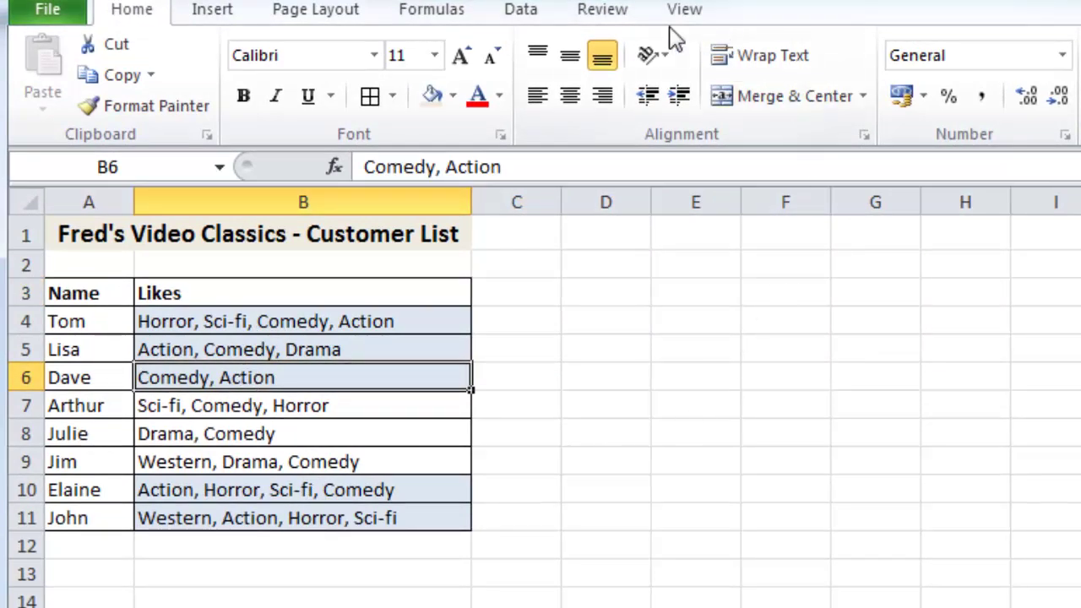
left_click(535, 12)
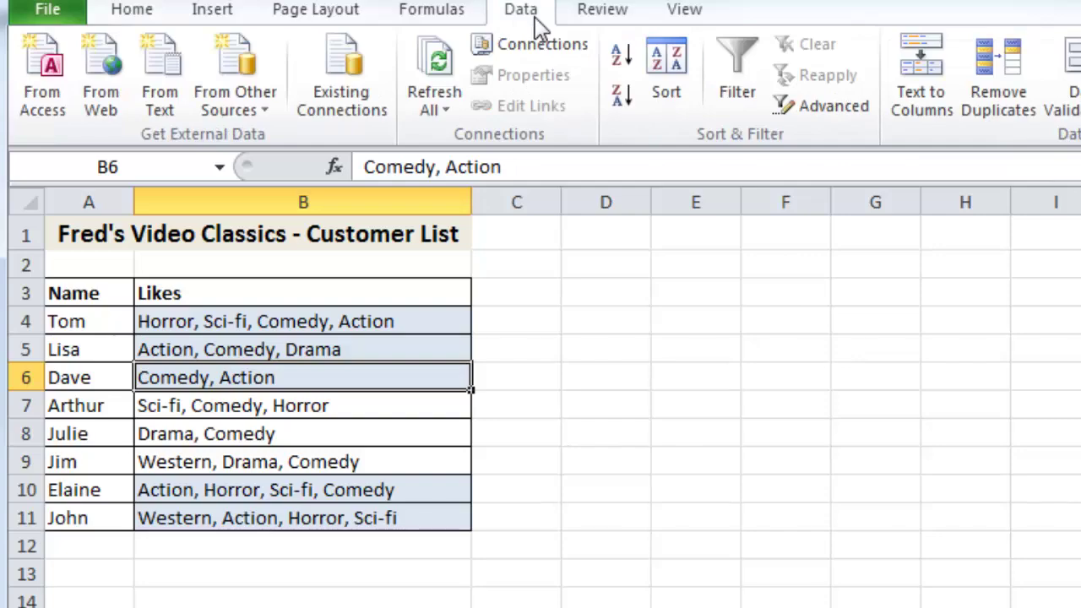
left_click(658, 68)
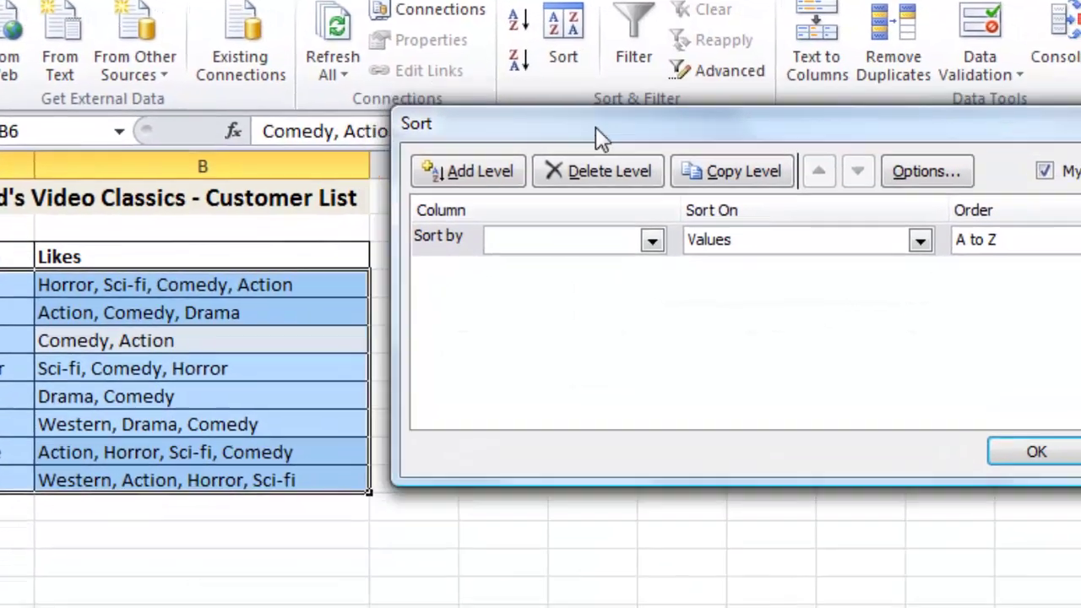
left_click_drag(595, 126, 618, 170)
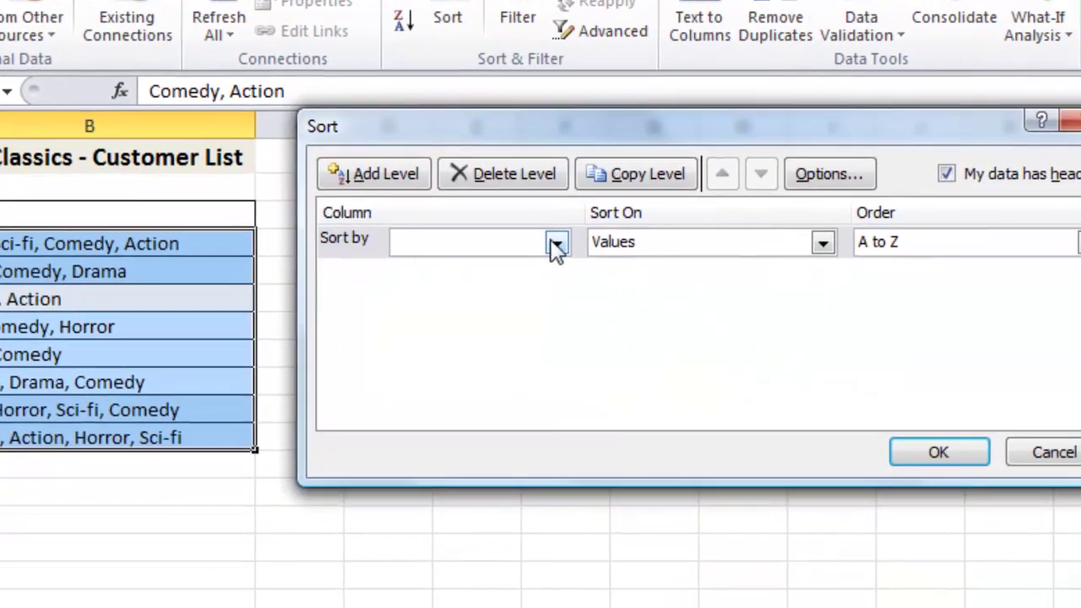
left_click(671, 282)
left_click(412, 275)
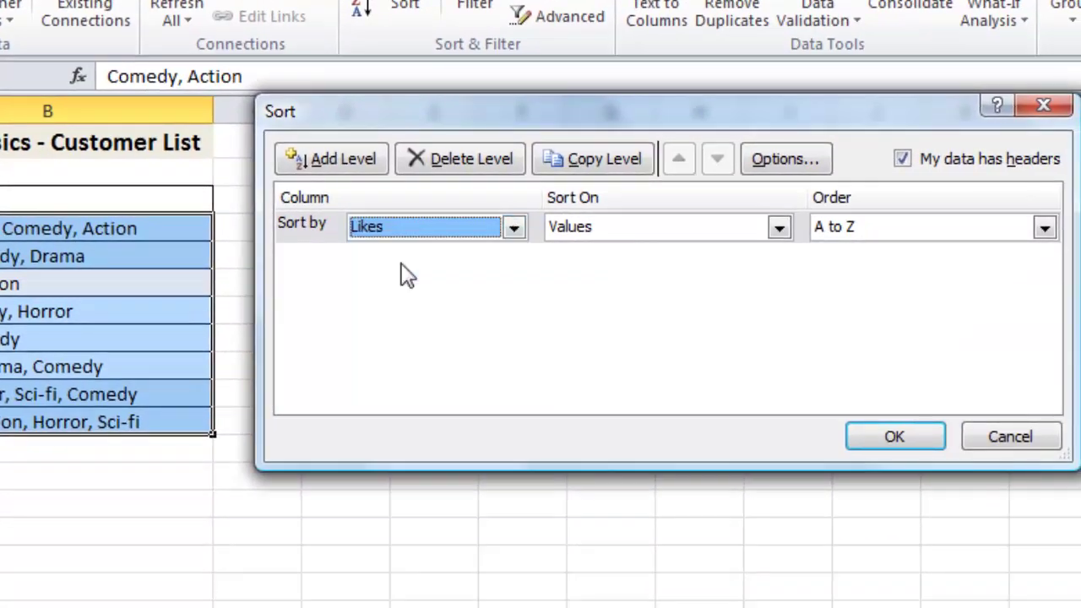
Make the Likes level sort on Cell Color with light blue On Top, and apply the sort.
left_click(775, 229)
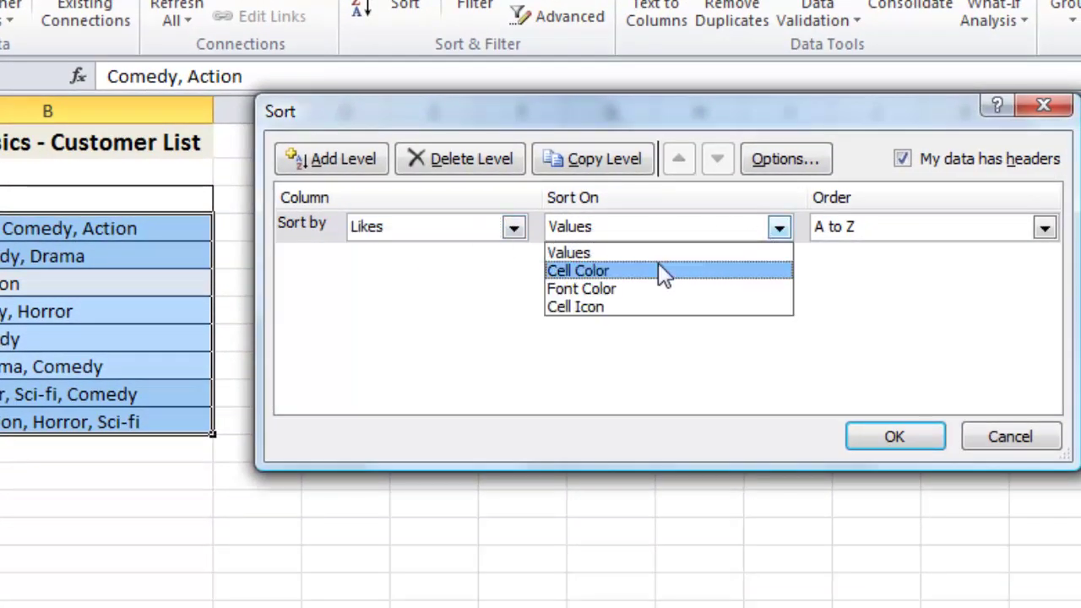
left_click(612, 272)
left_click(917, 237)
left_click(836, 302)
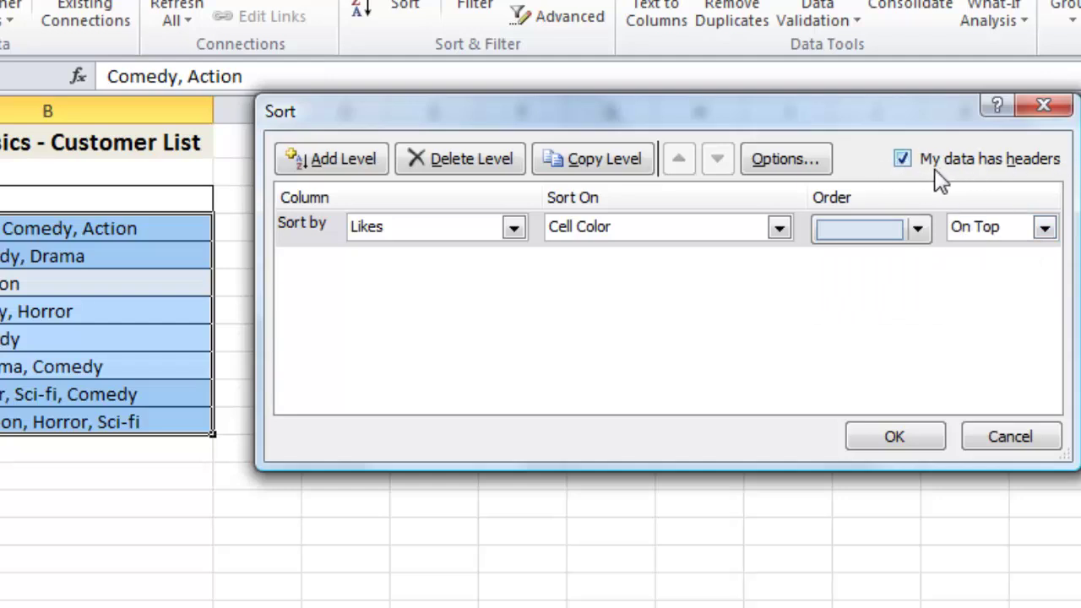
left_click(909, 446)
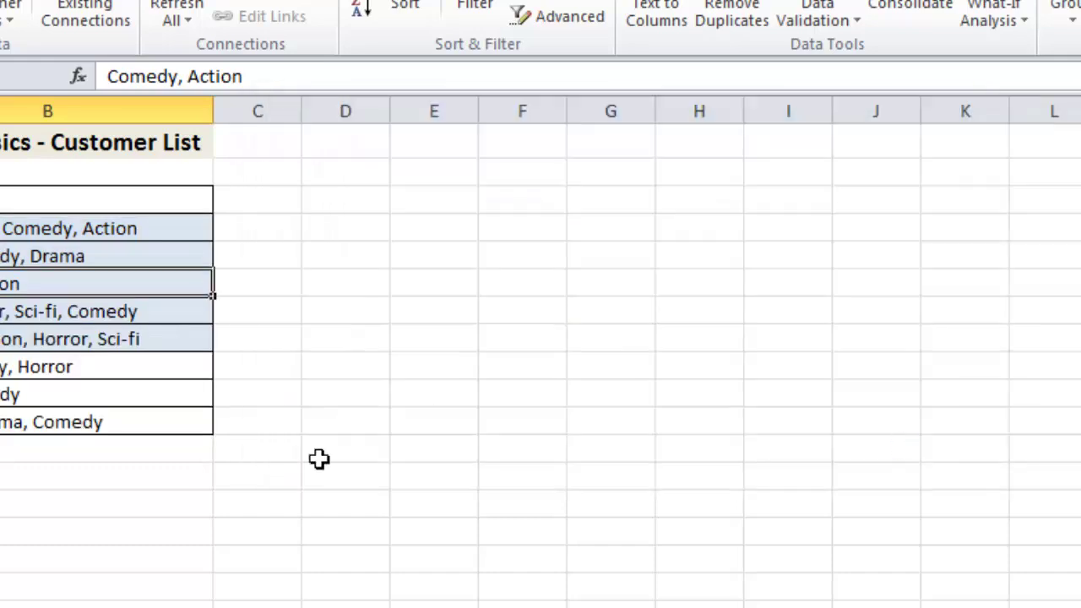
left_click(336, 410)
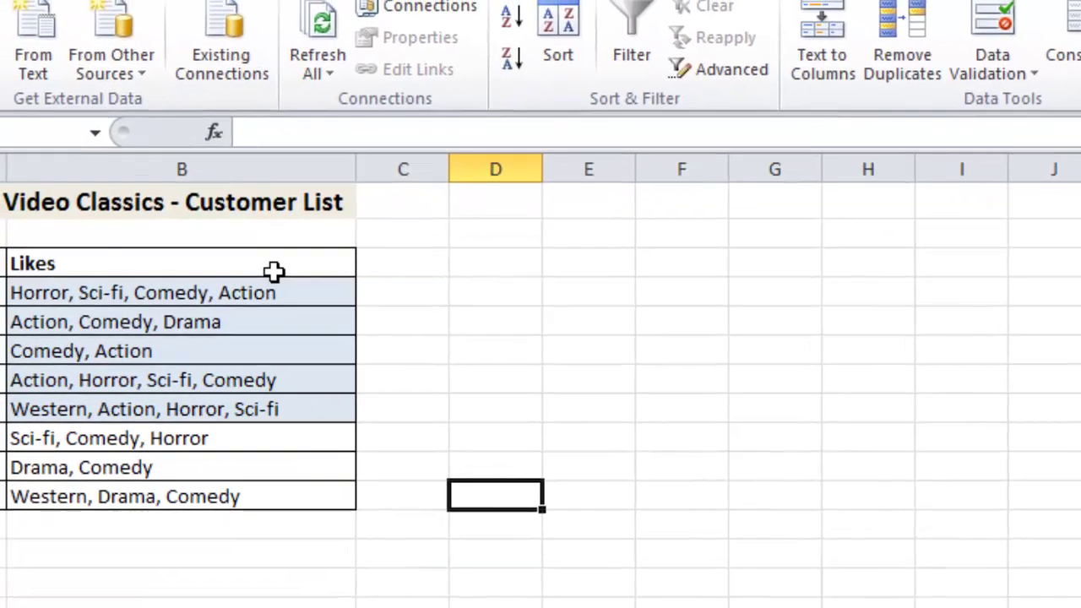